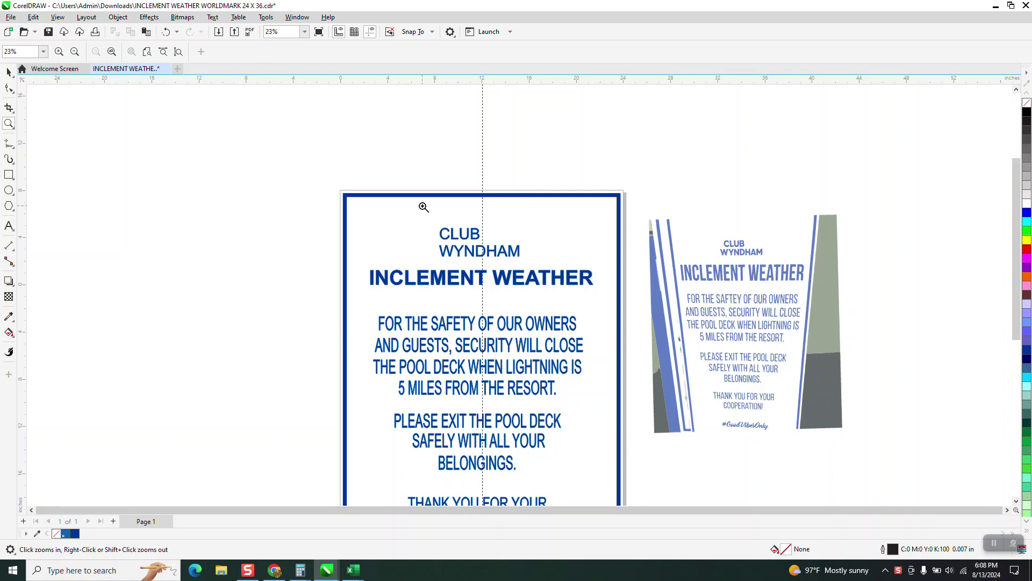
Step: Hide the guidelines and display the drawing in Wireframe view
{"action": "left_click", "coordinate": [370, 31]}
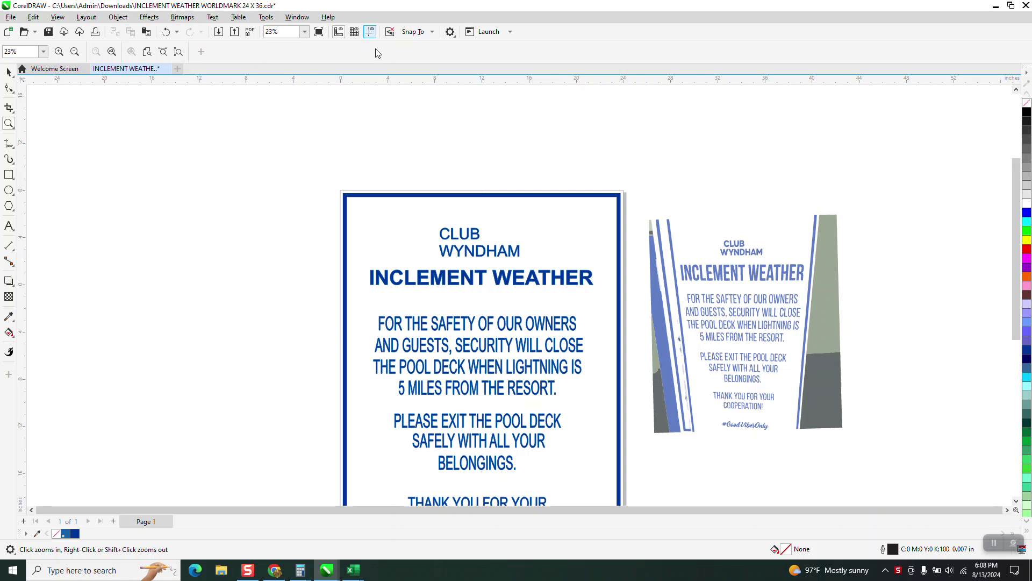
{"action": "left_click", "coordinate": [58, 16]}
{"action": "left_click", "coordinate": [75, 31]}
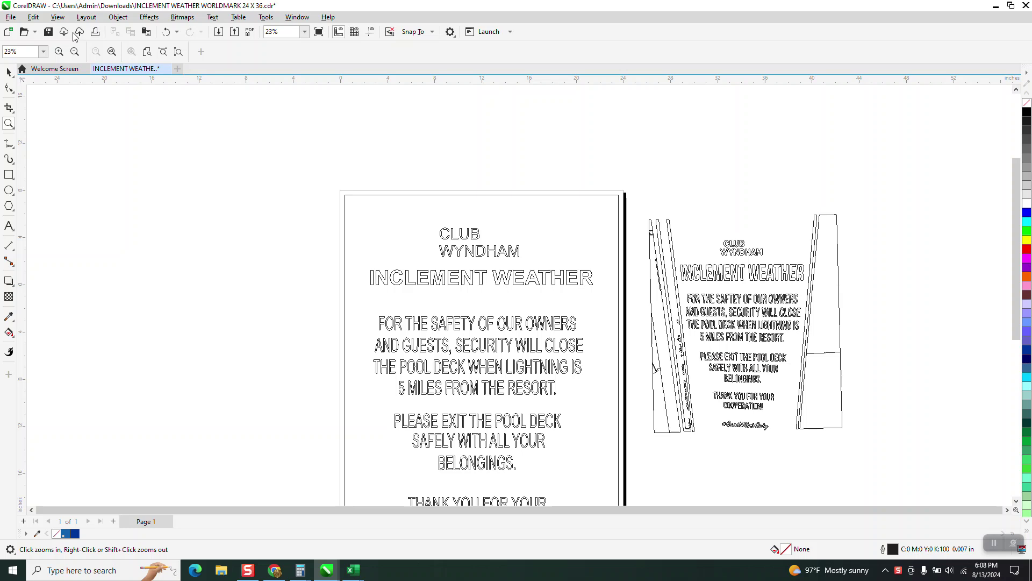
Step: Dimension the left and right gaps between the INCLEMENT WEATHER heading and the border rectangle
{"action": "left_click_drag", "start_coordinate": [343, 266], "coordinate": [649, 317]}
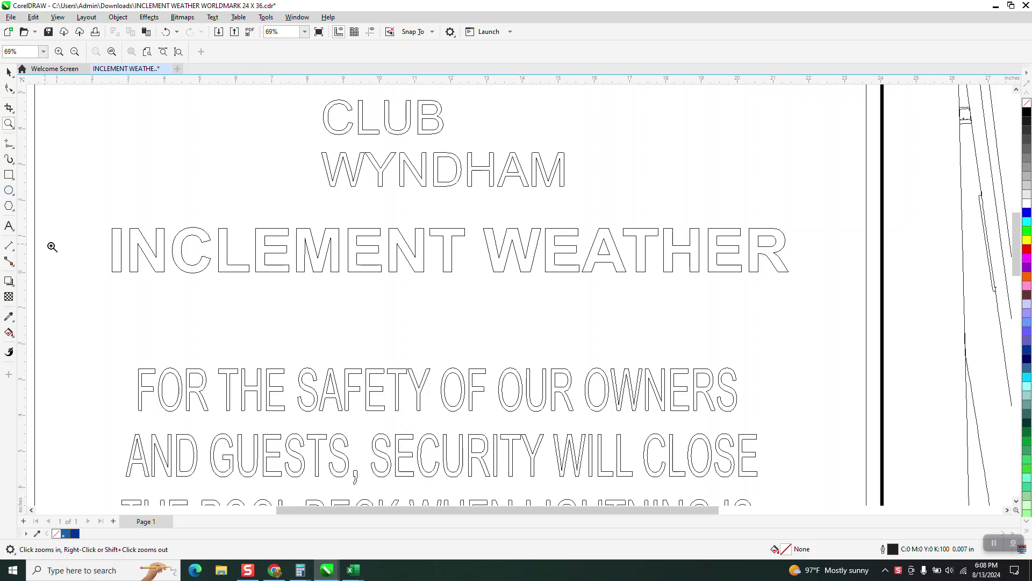
{"action": "left_click", "coordinate": [9, 245]}
{"action": "left_click", "coordinate": [106, 244]}
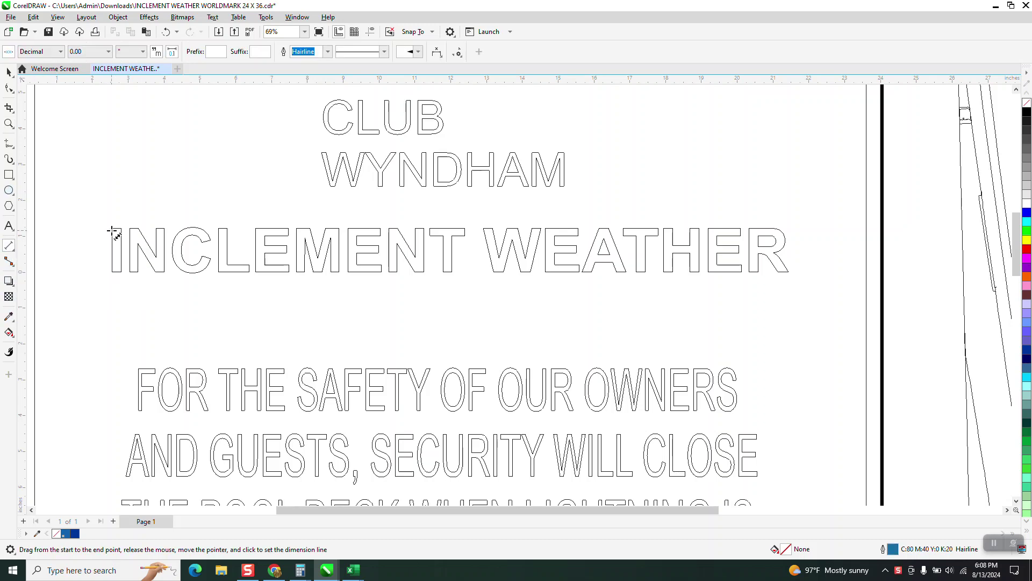
{"action": "left_click_drag", "start_coordinate": [112, 231], "coordinate": [35, 231]}
{"action": "left_click", "coordinate": [35, 231]}
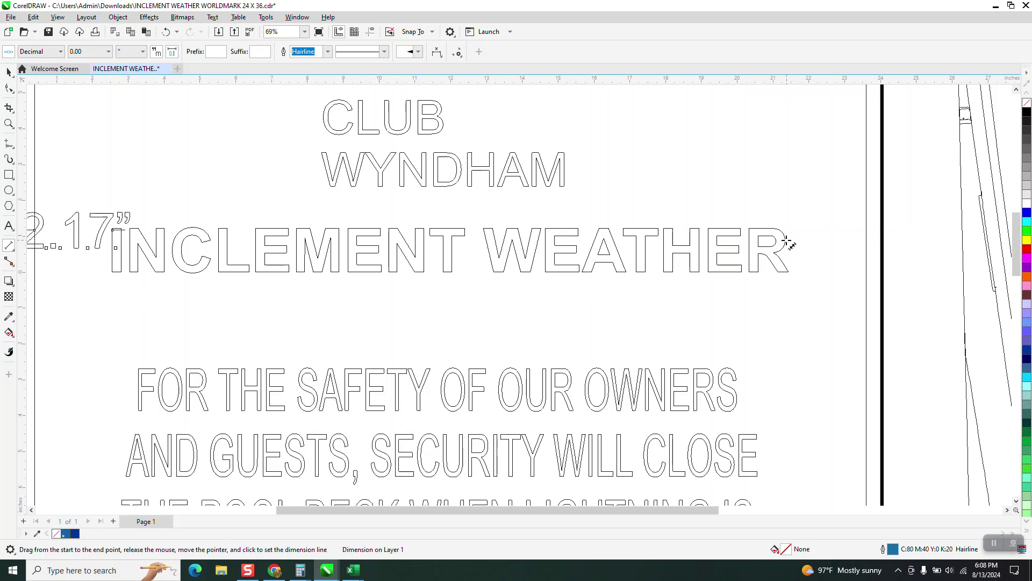
{"action": "left_click_drag", "start_coordinate": [786, 239], "coordinate": [869, 238]}
{"action": "left_click", "coordinate": [875, 236]}
Step: Dimension the vertical gap between the top of CLUB and the upper border line
{"action": "scroll", "coordinate": [621, 379], "scroll_direction": "down", "scroll_amount": 2}
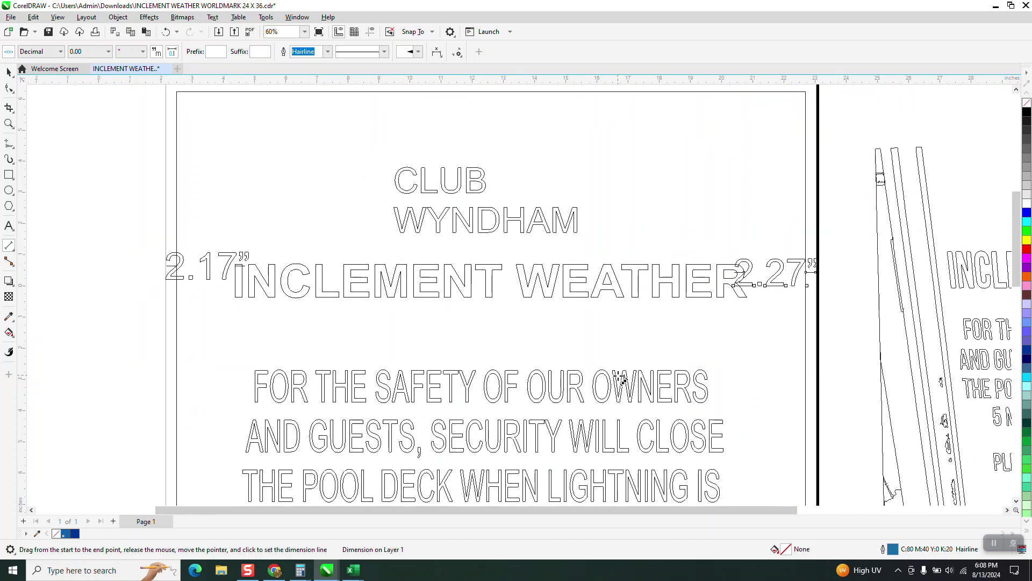
{"action": "scroll", "coordinate": [621, 379], "scroll_direction": "down", "scroll_amount": 2}
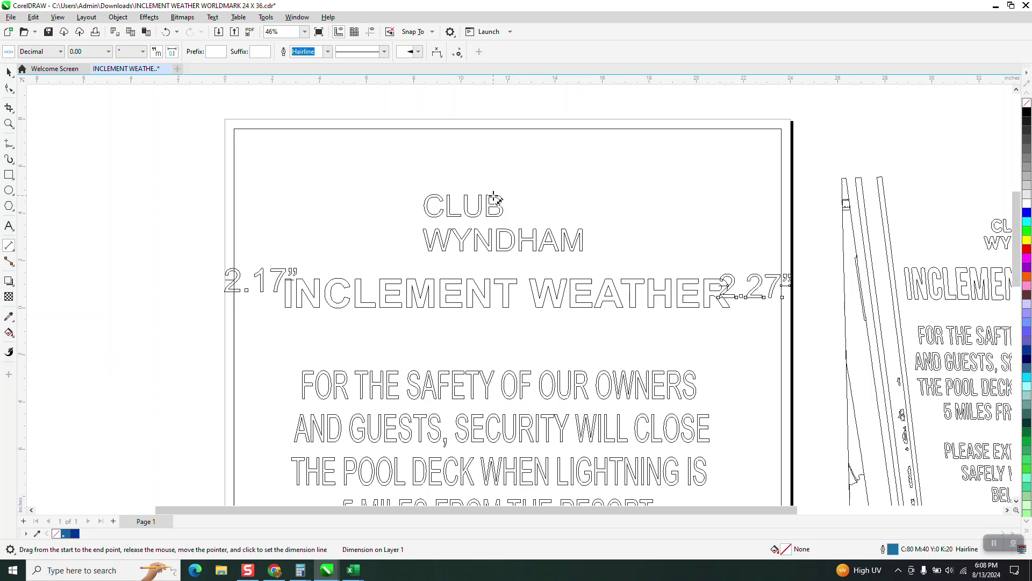
{"action": "left_click_drag", "start_coordinate": [494, 196], "coordinate": [493, 131]}
{"action": "left_click", "coordinate": [489, 161]}
Step: Dimension the vertical gap between # GOOD VIBES ONLY and the lower border line
{"action": "scroll", "coordinate": [487, 171], "scroll_direction": "down", "scroll_amount": 3}
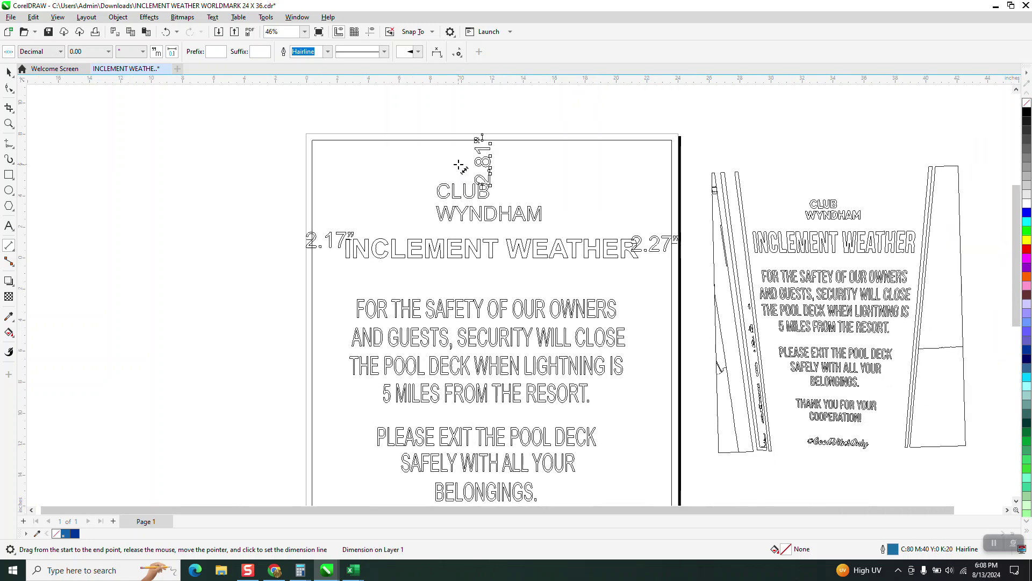
{"action": "scroll", "coordinate": [473, 167], "scroll_direction": "down", "scroll_amount": 3}
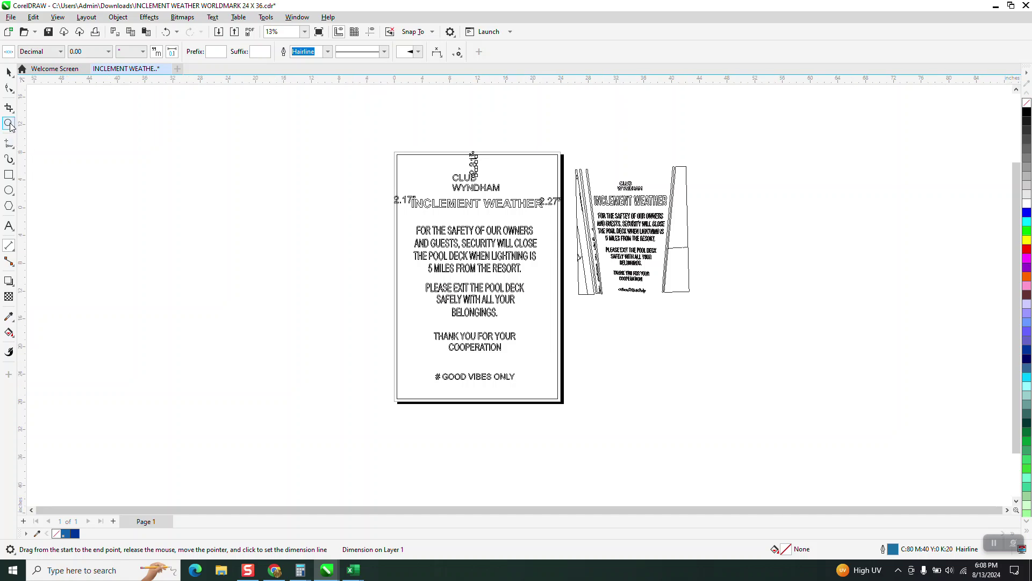
{"action": "left_click_drag", "start_coordinate": [400, 333], "coordinate": [621, 424]}
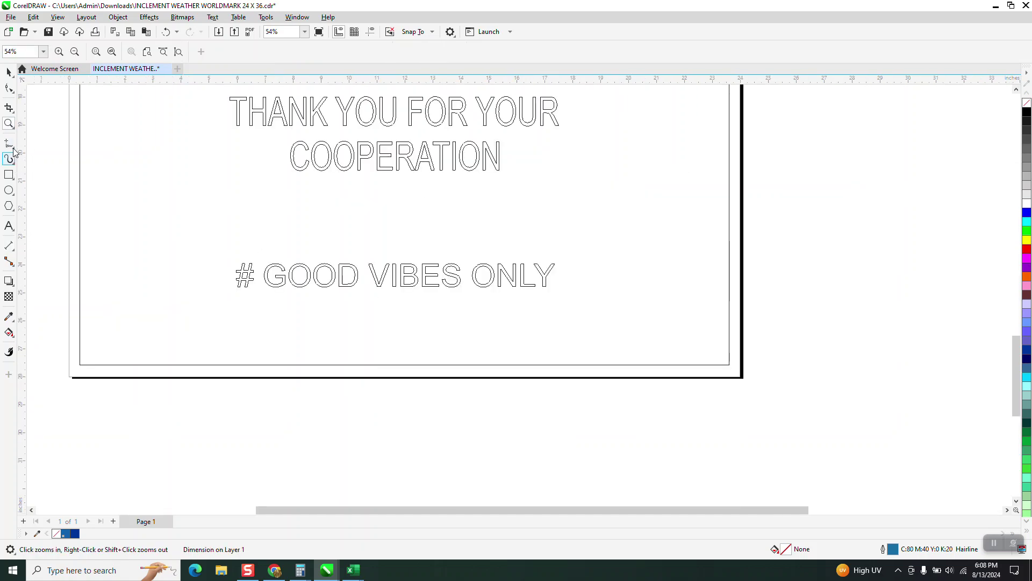
{"action": "left_click", "coordinate": [9, 247]}
{"action": "left_click_drag", "start_coordinate": [345, 288], "coordinate": [346, 365]}
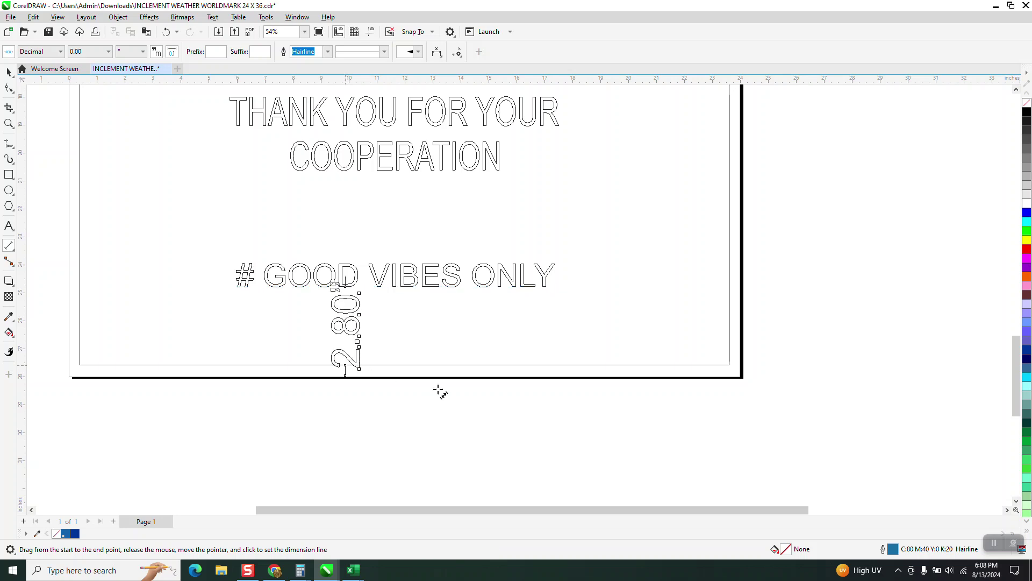
Step: Deselect the last dimension and switch the display to Enhanced view with the whole sign visible
{"action": "scroll", "coordinate": [445, 424], "scroll_direction": "down", "scroll_amount": 4}
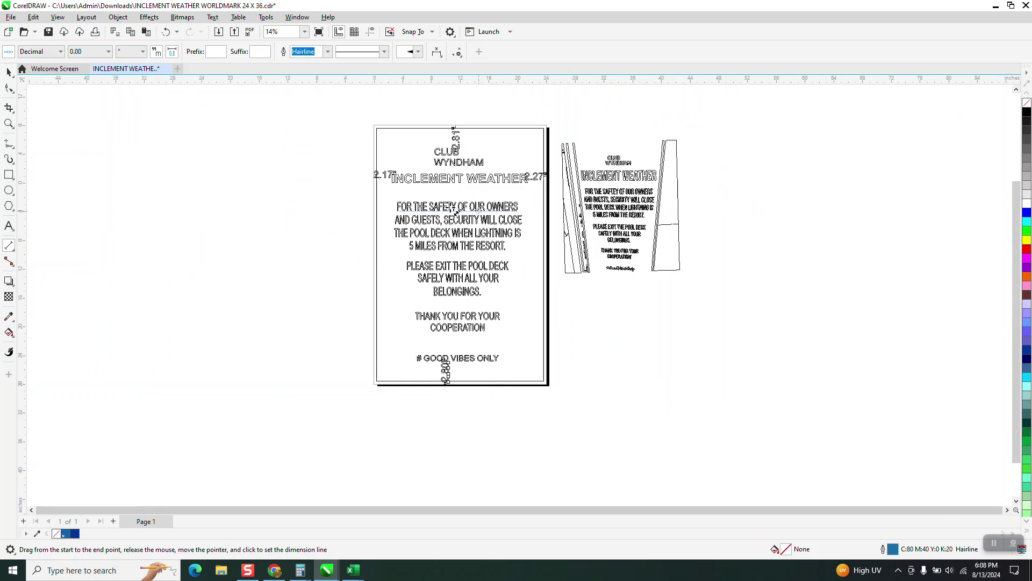
{"action": "left_click", "coordinate": [9, 72]}
{"action": "left_click", "coordinate": [253, 137]}
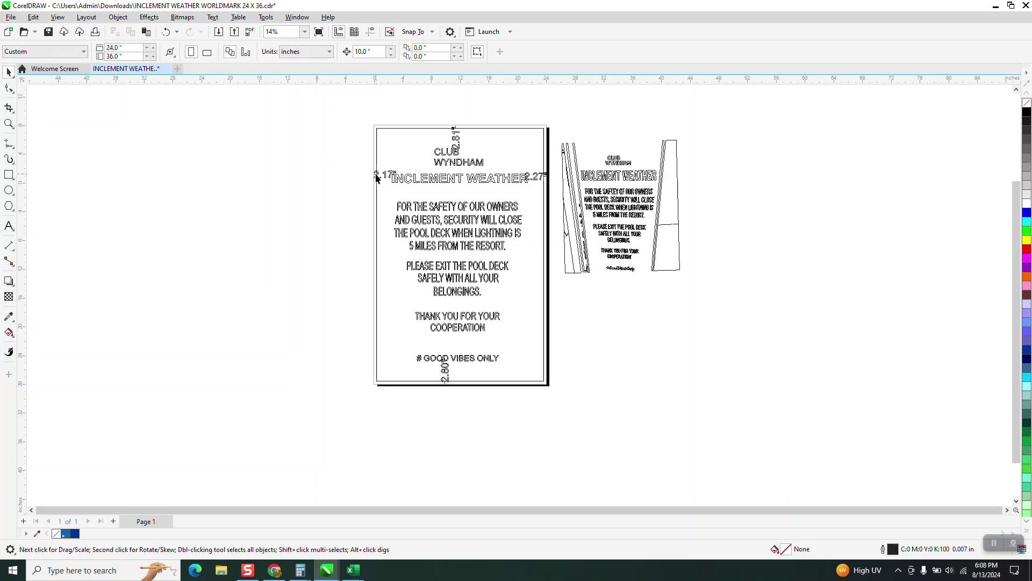
{"action": "left_click", "coordinate": [58, 18]}
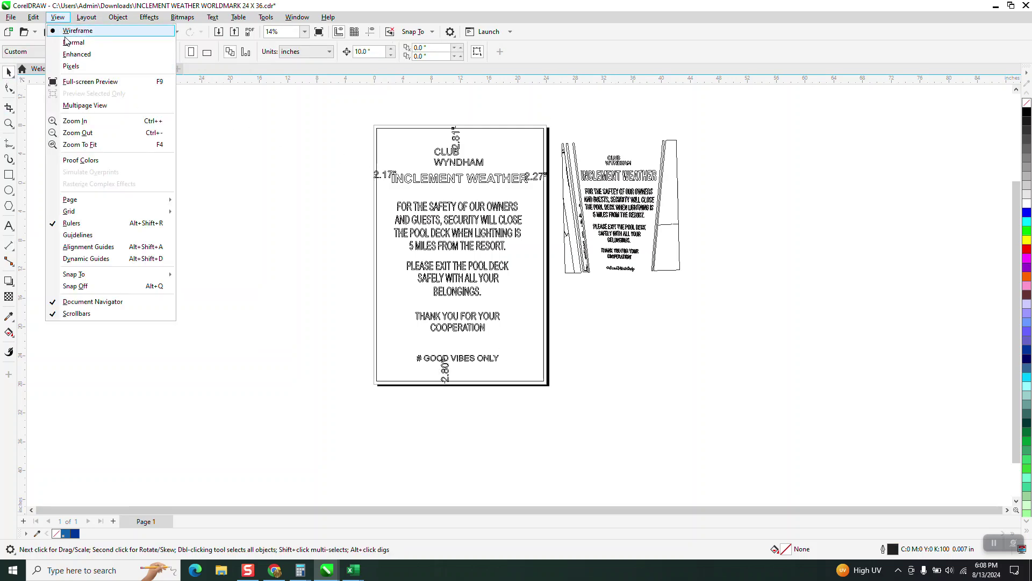
{"action": "left_click", "coordinate": [76, 57]}
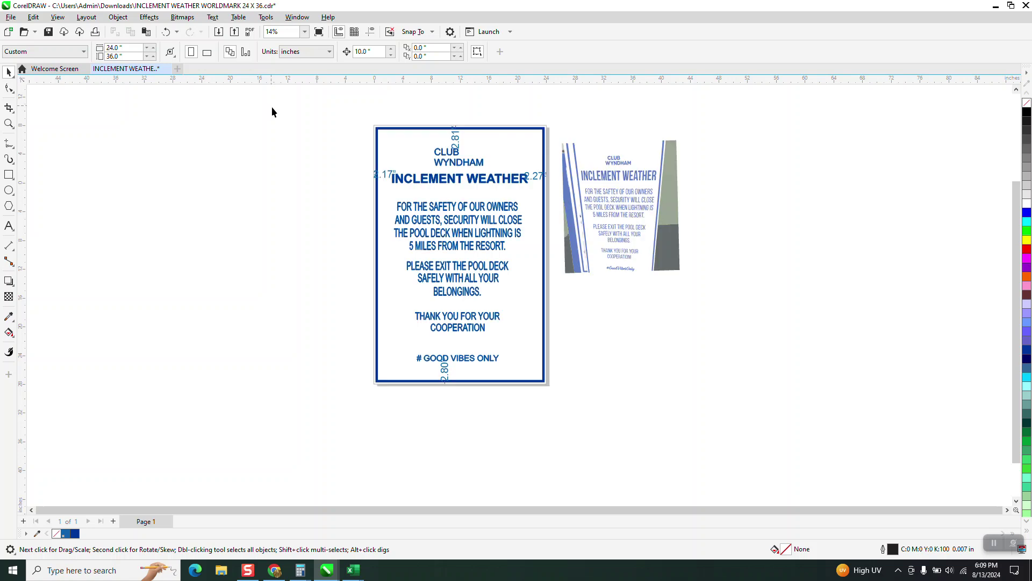
Step: Delete the four margin dimensions around the sign text
{"action": "left_click", "coordinate": [384, 174]}
{"action": "key", "text": "Delete"}
{"action": "left_click", "coordinate": [460, 142]}
{"action": "key", "text": "Delete"}
{"action": "left_click", "coordinate": [536, 176]}
{"action": "key", "text": "Delete"}
{"action": "left_click", "coordinate": [444, 375]}
{"action": "key", "text": "Delete"}
Step: Set the nudge distance to 30 inches and nudge the blue border rectangle left off the page
{"action": "double_click", "coordinate": [370, 50]}
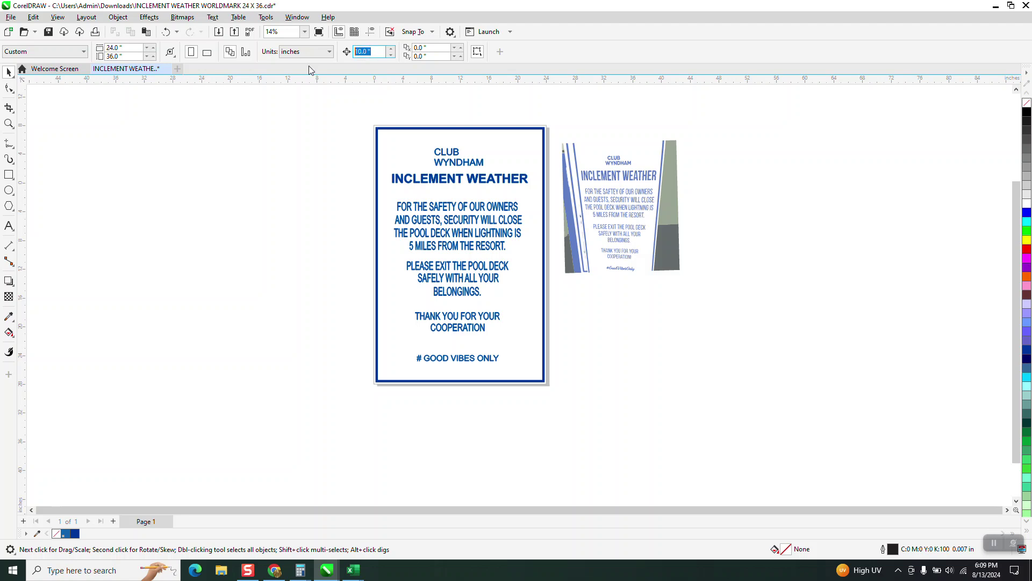
{"action": "type", "text": "30"}
{"action": "left_click", "coordinate": [375, 153]}
{"action": "key", "text": "Left"}
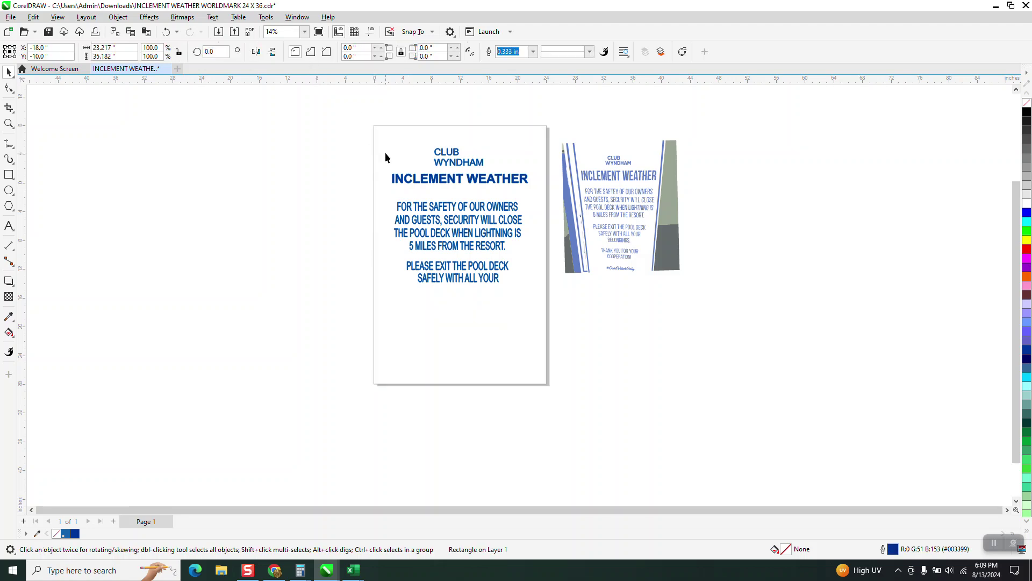
Step: Create a rectangle fitted exactly around the grouped sign text, 18.88 by 29.6 inches
{"action": "left_click", "coordinate": [433, 182]}
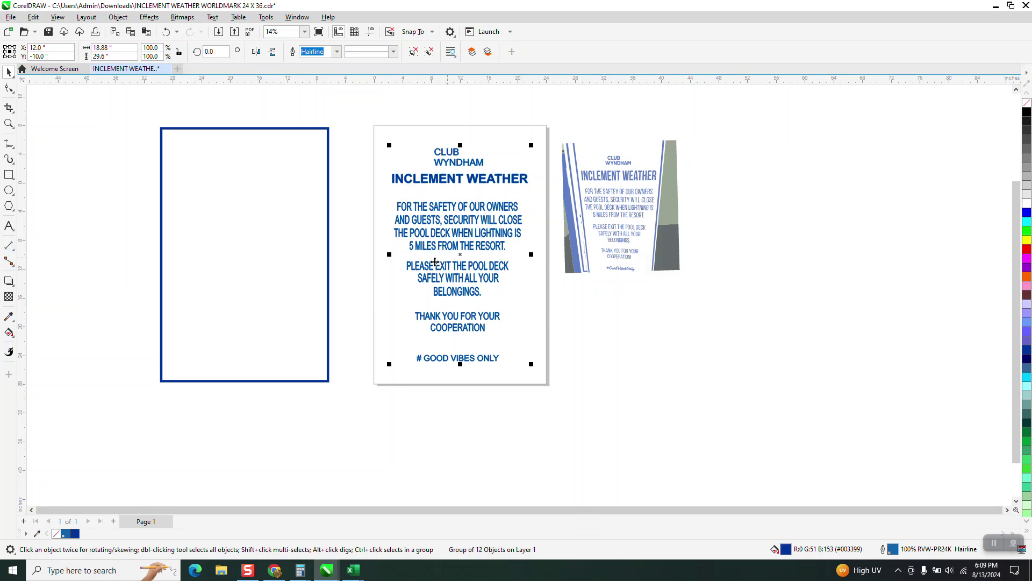
{"action": "left_click", "coordinate": [10, 175]}
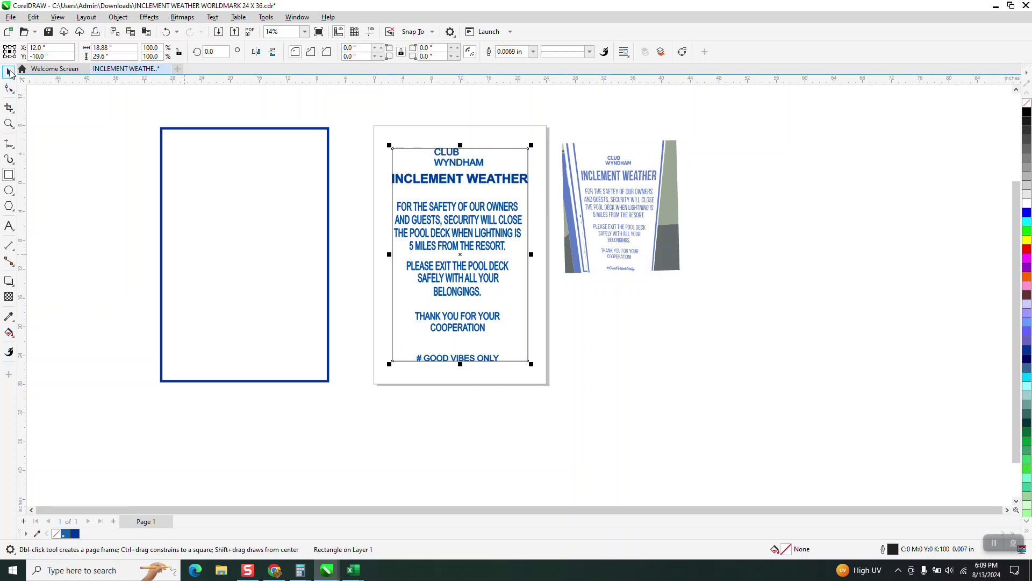
{"action": "key", "text": "space"}
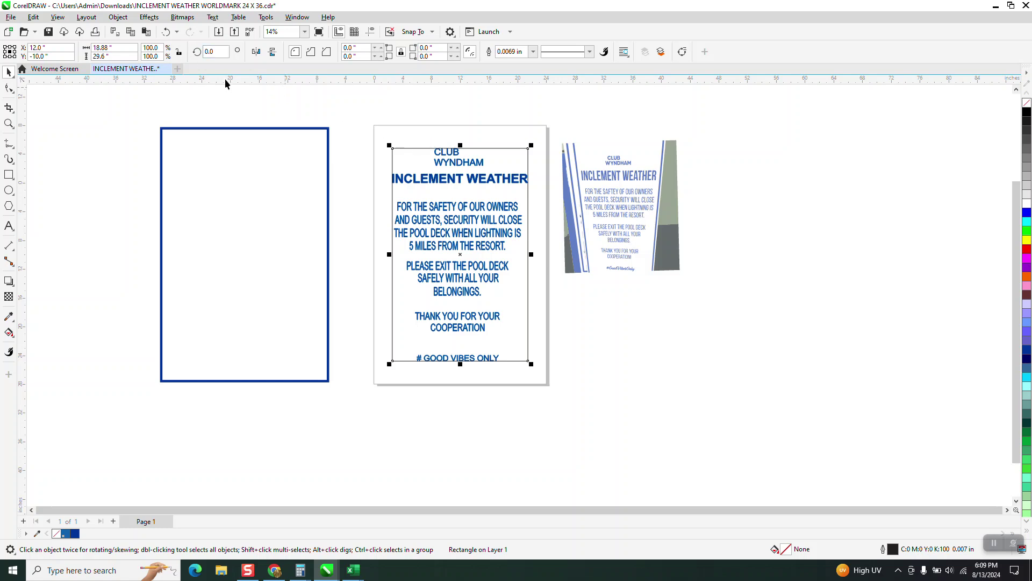
Step: Apply a one-step outside contour with a 2-inch offset to the rectangle around the text
{"action": "left_click", "coordinate": [149, 18]}
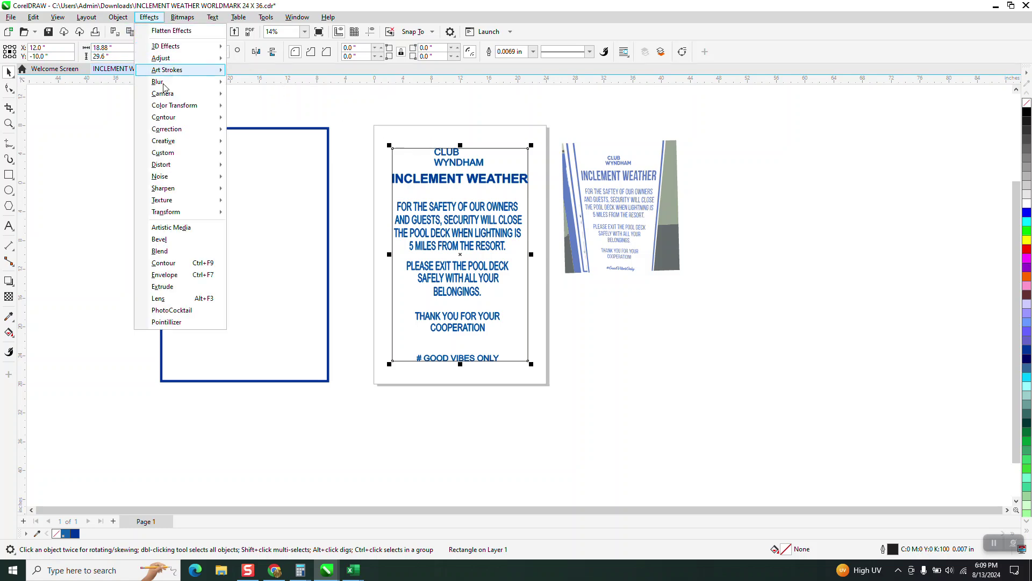
{"action": "left_click", "coordinate": [176, 263]}
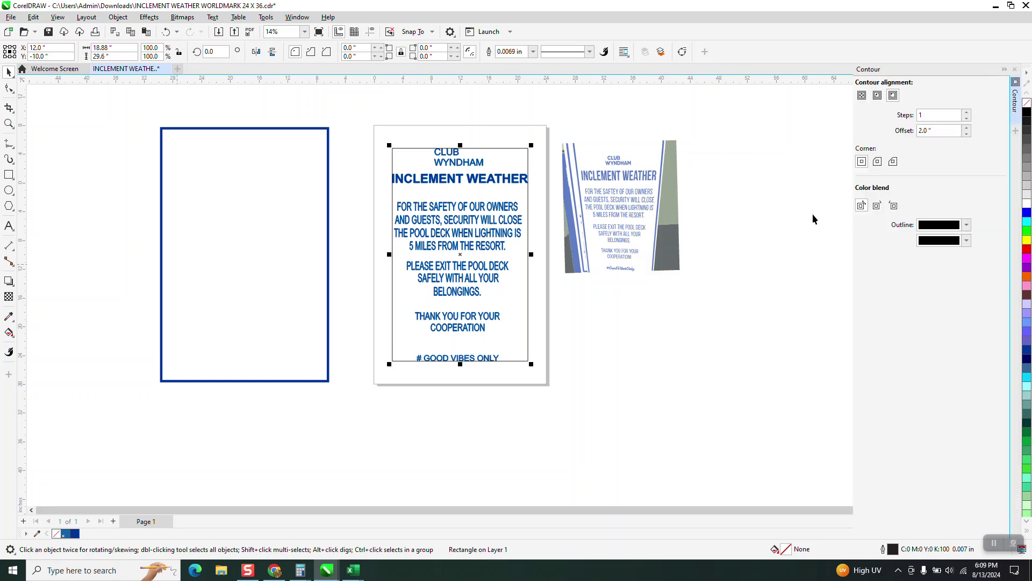
{"action": "left_click", "coordinate": [931, 365]}
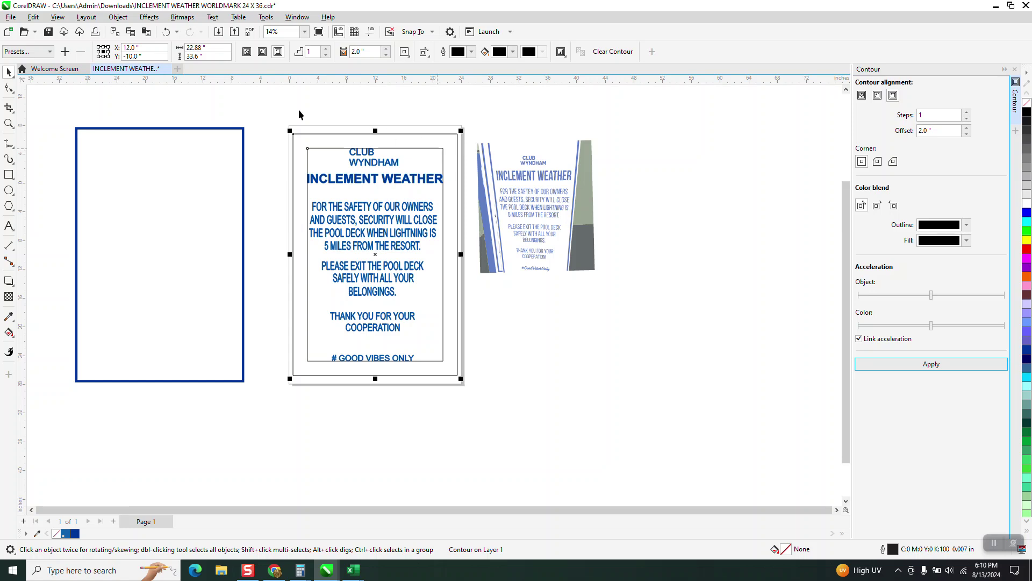
Step: Break the contour apart and delete the inner rectangle that touches the text
{"action": "left_click", "coordinate": [119, 17]}
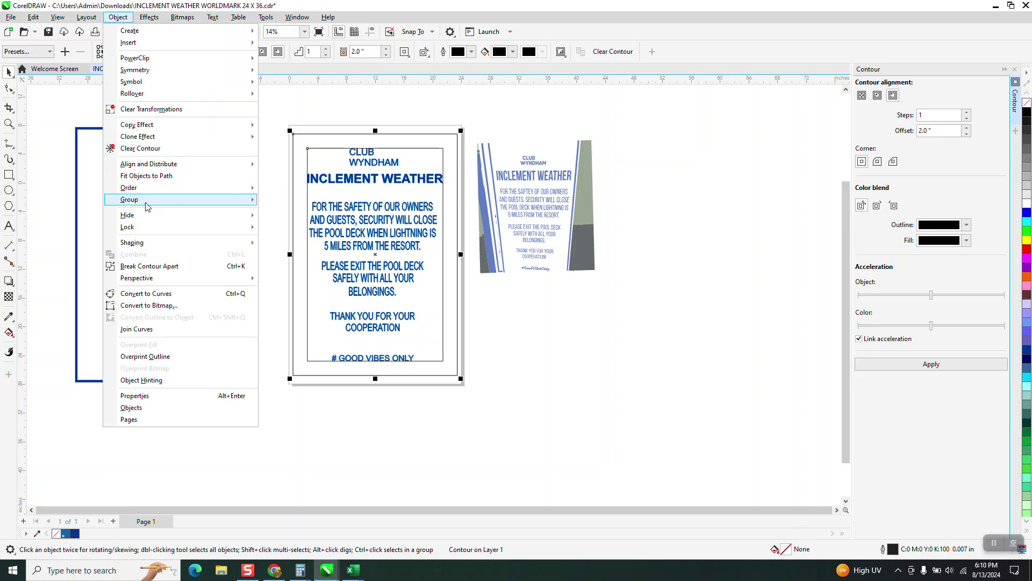
{"action": "left_click", "coordinate": [151, 266]}
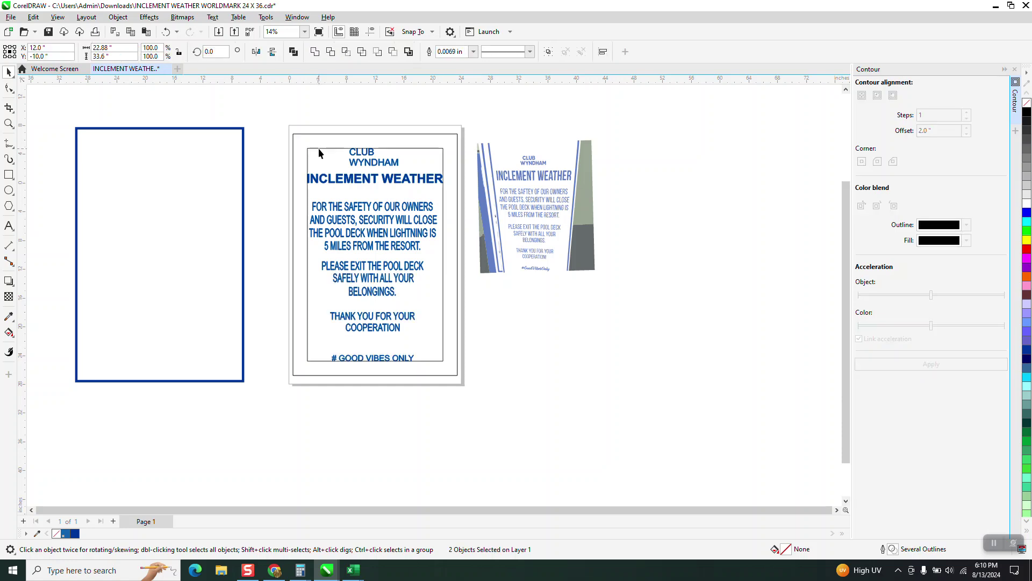
{"action": "key", "text": "Delete"}
Step: Give the remaining outer rectangle a 0.333 in outline and colour that outline blue
{"action": "left_click", "coordinate": [325, 134]}
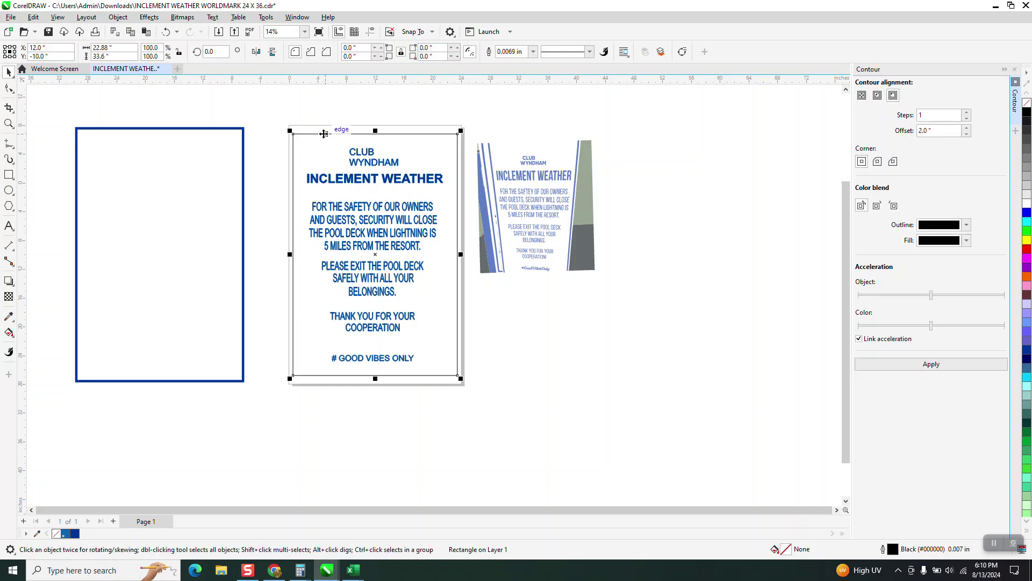
{"action": "left_click", "coordinate": [533, 52]}
{"action": "left_click", "coordinate": [517, 123]}
{"action": "left_click", "coordinate": [533, 52]}
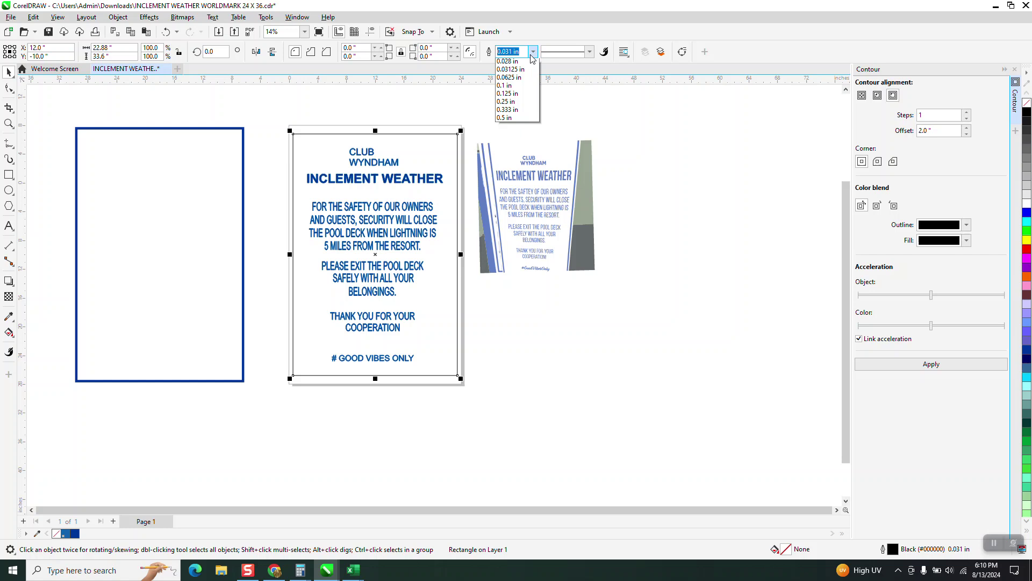
{"action": "left_click", "coordinate": [510, 152]}
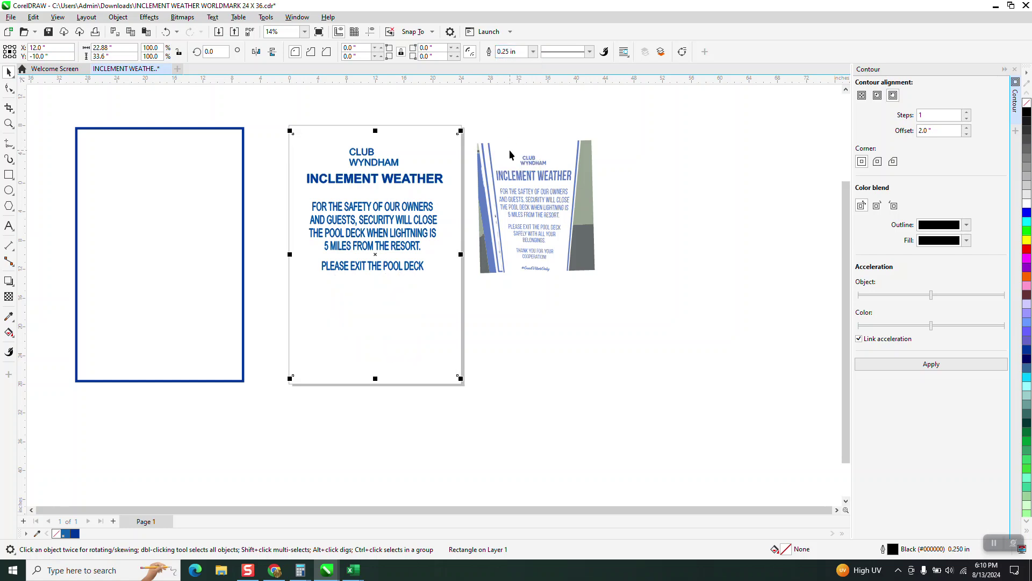
{"action": "left_click", "coordinate": [534, 52]}
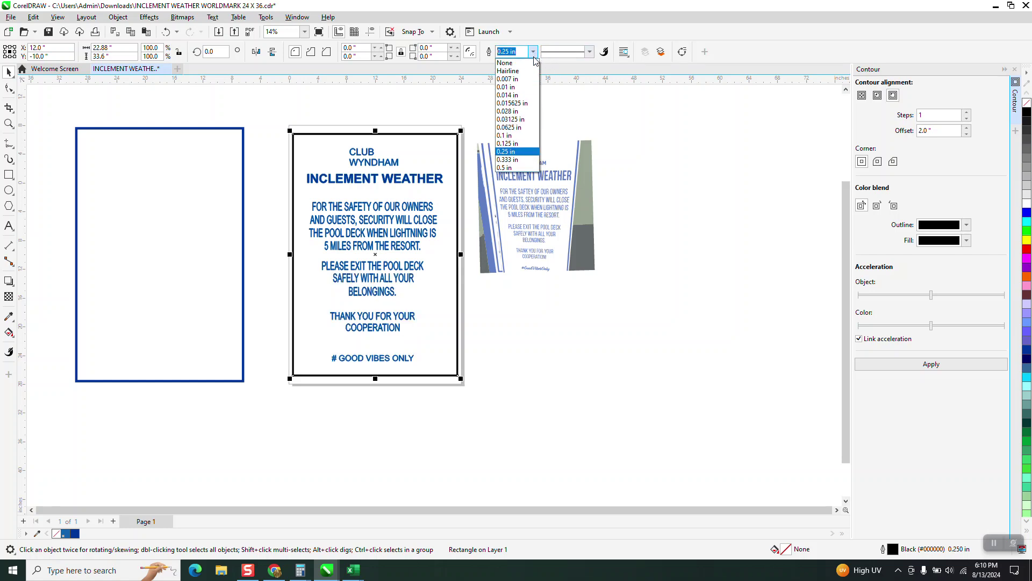
{"action": "left_click", "coordinate": [509, 159]}
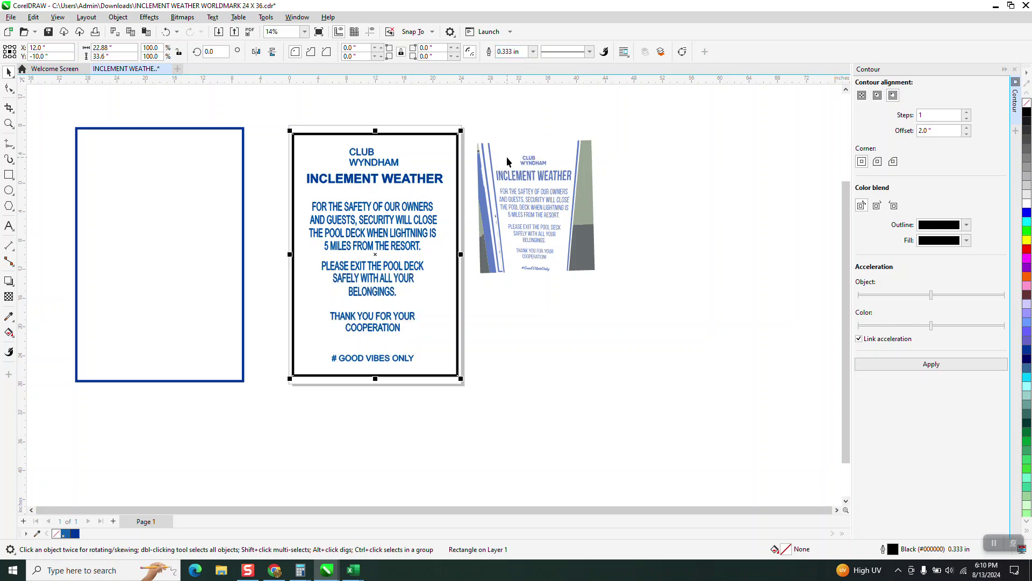
{"action": "right_click", "coordinate": [1027, 213]}
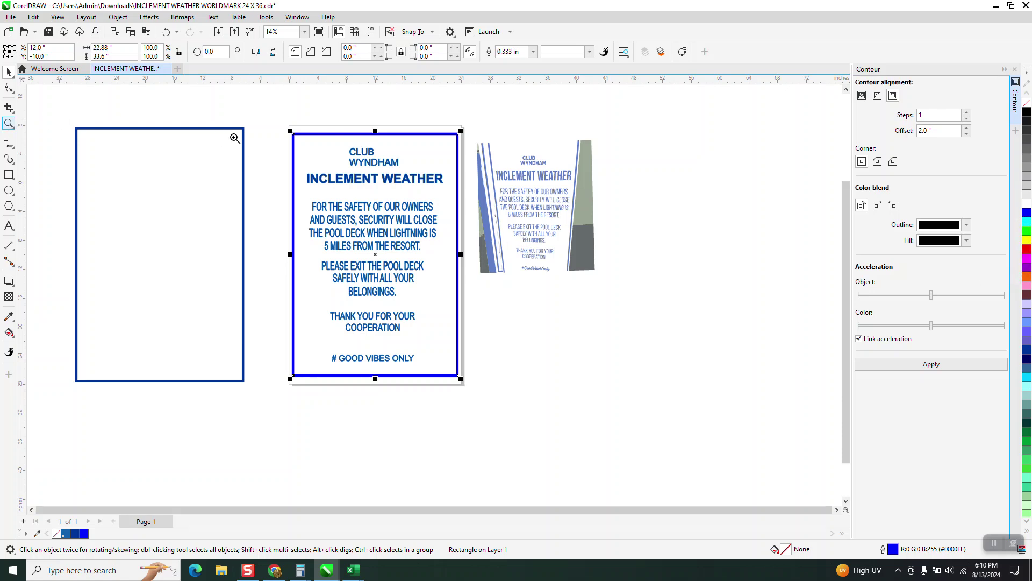
Step: Examine the new border and heading up close and compare them with the reference artwork beside the page
{"action": "left_click_drag", "start_coordinate": [502, 213], "coordinate": [502, 213]}
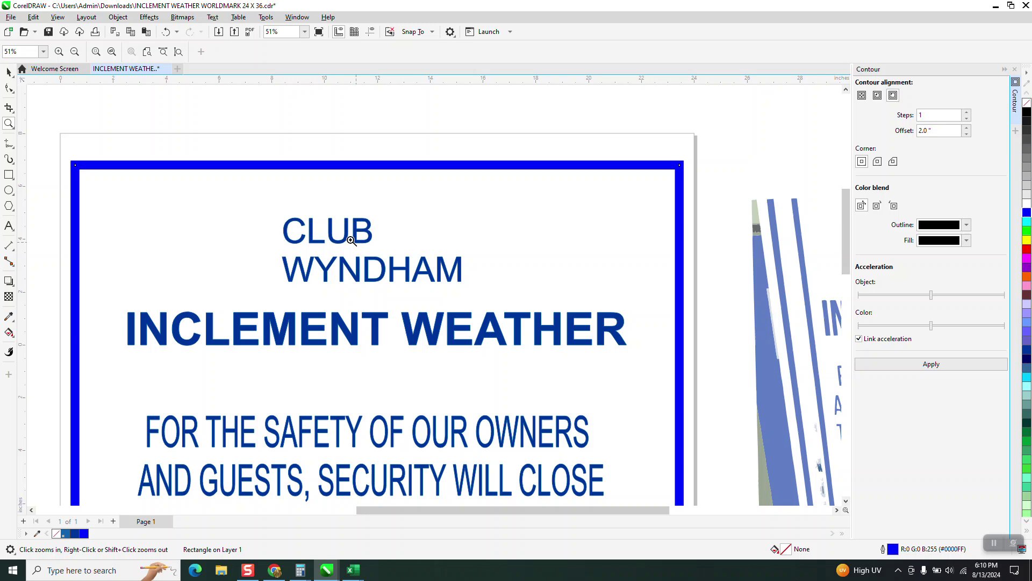
{"action": "scroll", "coordinate": [328, 230], "scroll_direction": "down", "scroll_amount": 1}
{"action": "scroll", "coordinate": [221, 184], "scroll_direction": "down", "scroll_amount": 4}
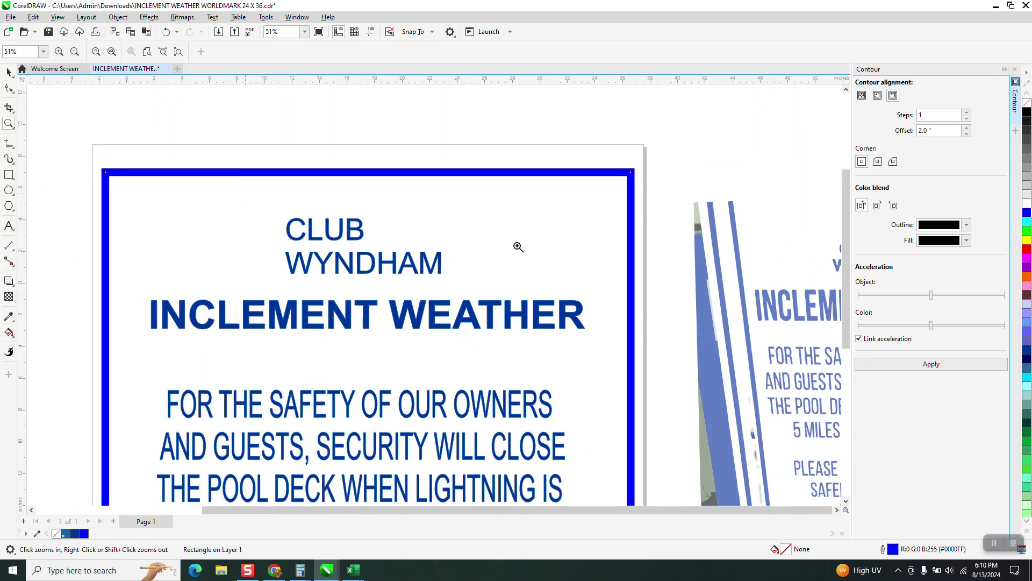
{"action": "left_click_drag", "start_coordinate": [542, 213], "coordinate": [614, 249]}
{"action": "scroll", "coordinate": [639, 239], "scroll_direction": "down", "scroll_amount": 10}
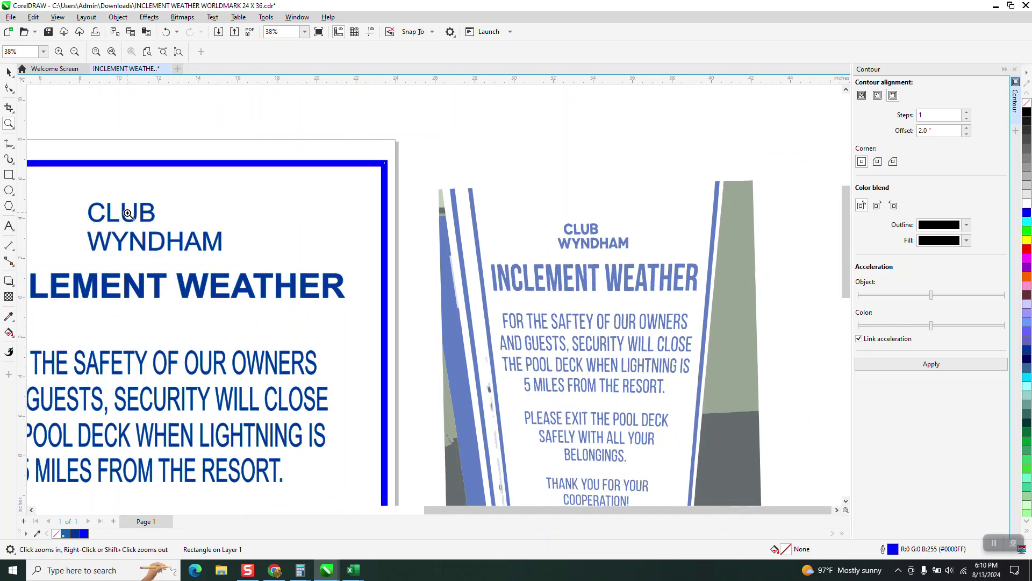
{"action": "scroll", "coordinate": [291, 237], "scroll_direction": "down", "scroll_amount": 2}
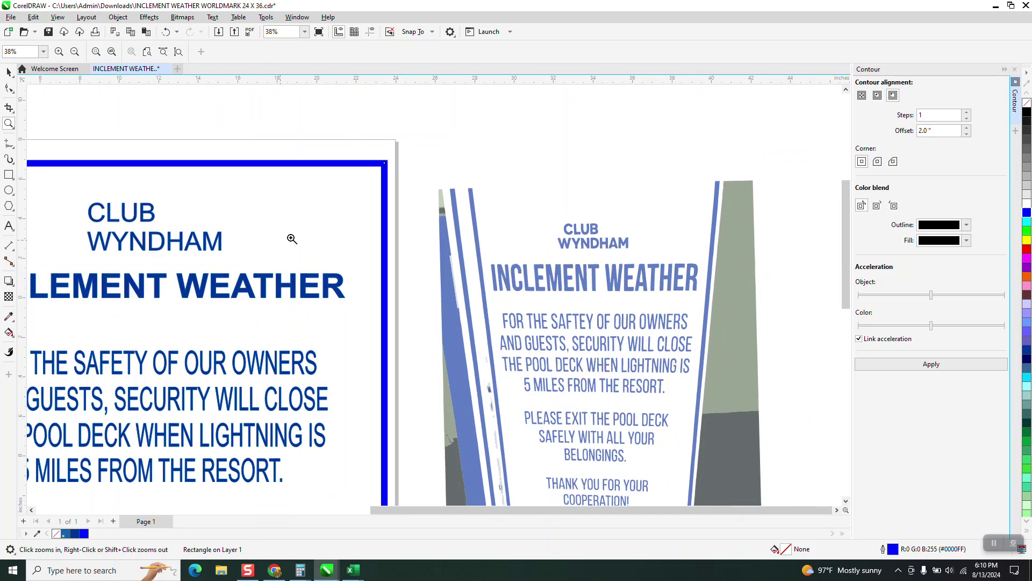
Step: Switch the document to wireframe view and frame the sign's heading and surrounding border
{"action": "scroll", "coordinate": [308, 235], "scroll_direction": "down", "scroll_amount": 1}
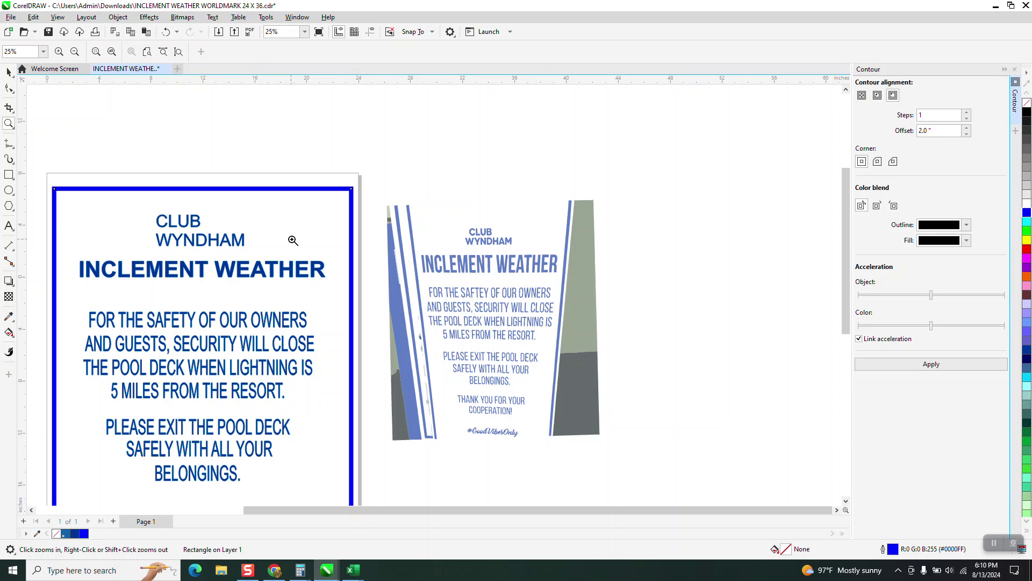
{"action": "scroll", "coordinate": [293, 240], "scroll_direction": "down", "scroll_amount": 1}
{"action": "left_click", "coordinate": [58, 18]}
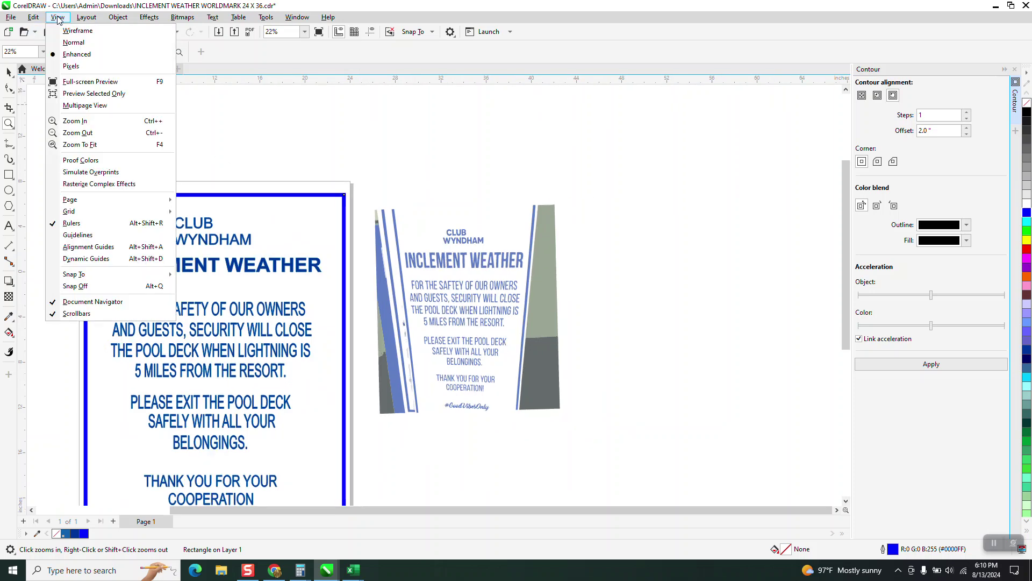
{"action": "left_click", "coordinate": [77, 31]}
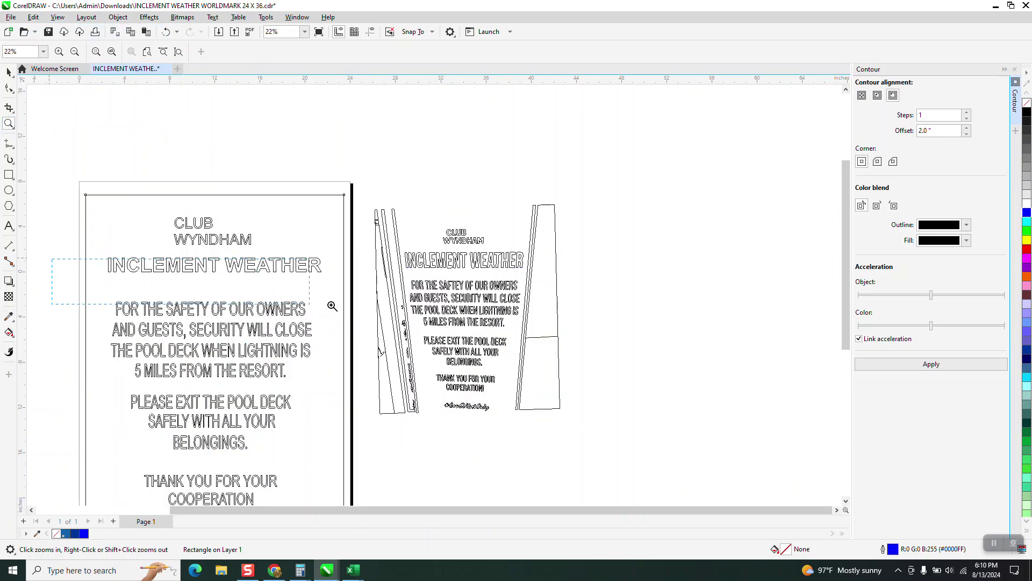
{"action": "left_click", "coordinate": [391, 309]}
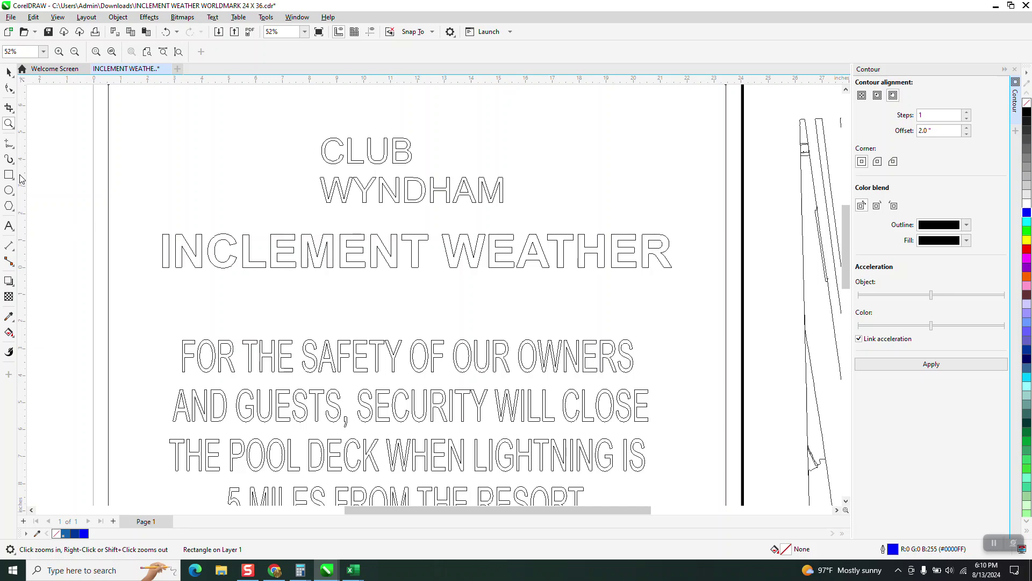
Step: Dimension the gap between the border's left side and the start of the INCLEMENT WEATHER heading
{"action": "left_click", "coordinate": [13, 248]}
{"action": "left_click", "coordinate": [108, 246]}
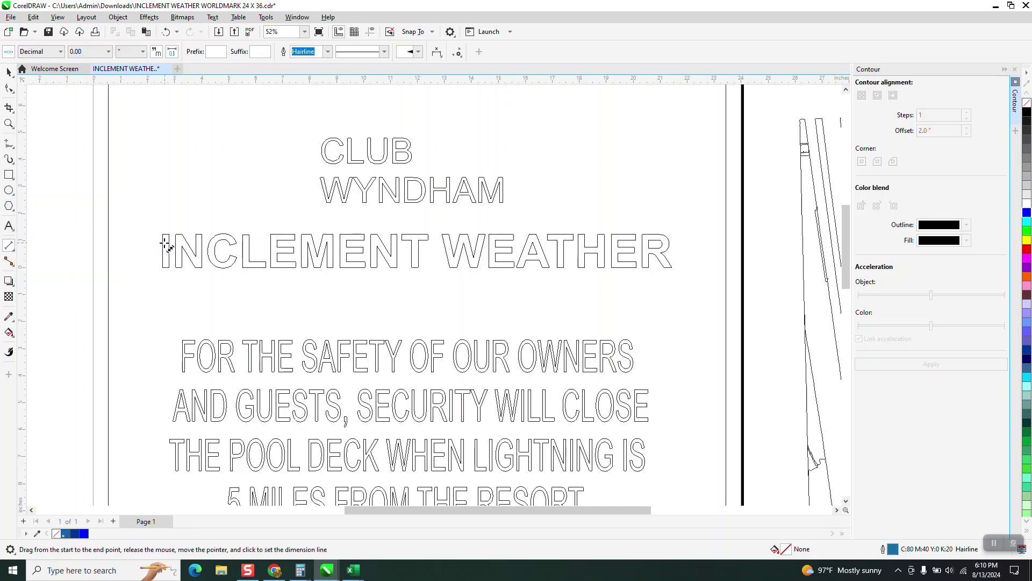
{"action": "left_click", "coordinate": [110, 243]}
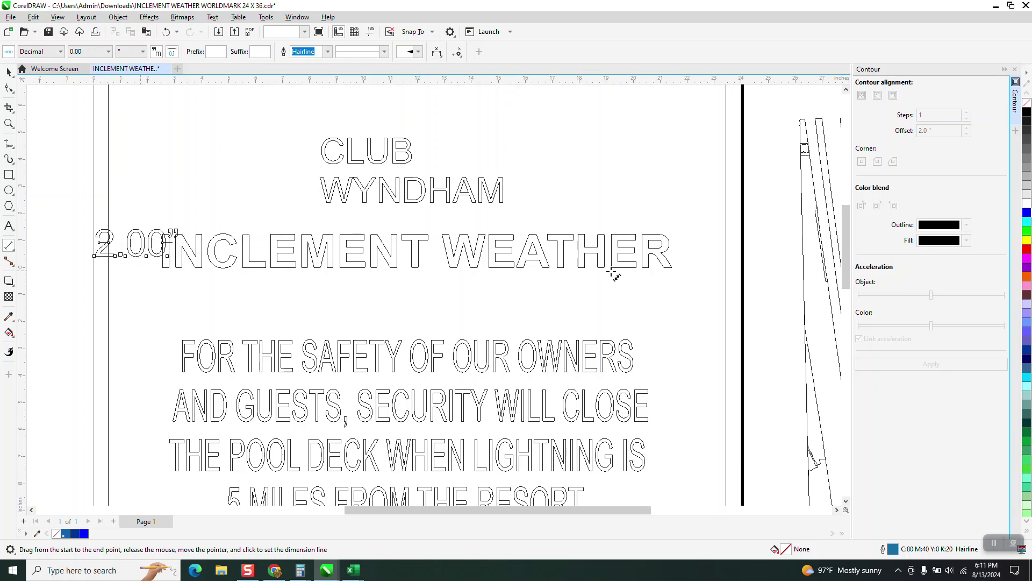
{"action": "left_click_drag", "start_coordinate": [727, 246], "coordinate": [681, 246]}
{"action": "left_click", "coordinate": [696, 246]}
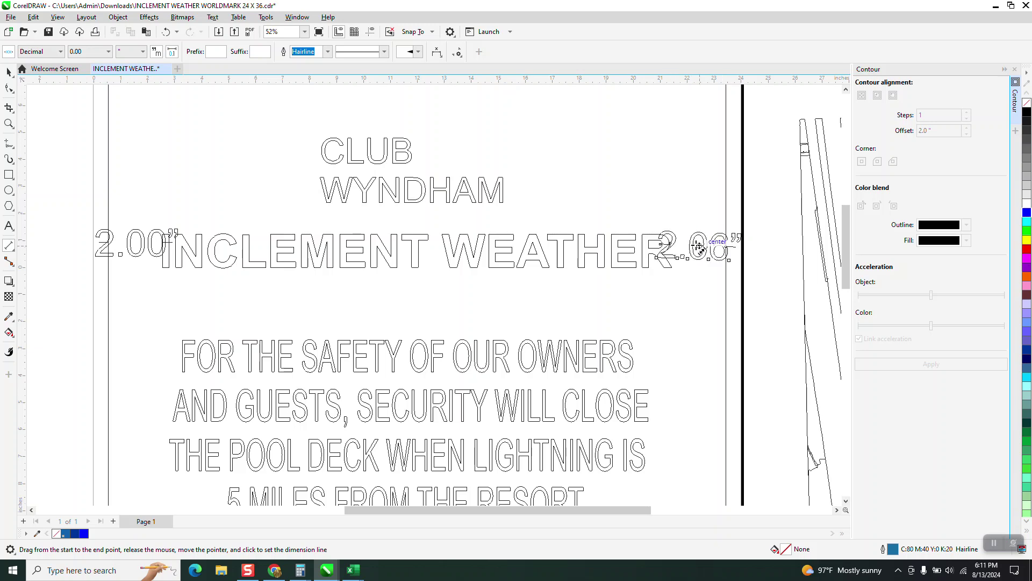
{"action": "key", "text": "Delete"}
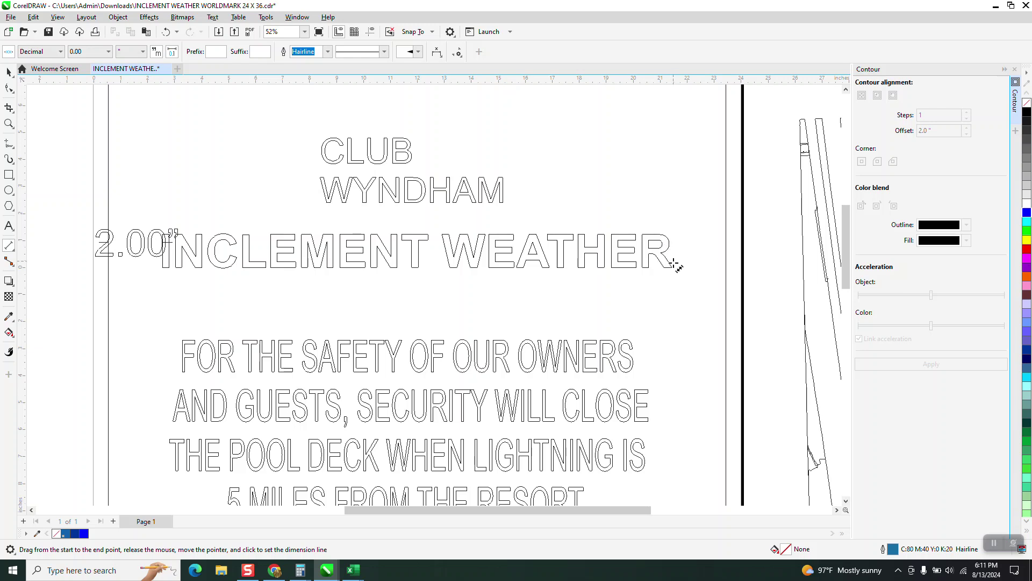
Step: Dimension the gap from the lower corner of the heading's final R to the border's right side
{"action": "left_click_drag", "start_coordinate": [673, 267], "coordinate": [726, 269]}
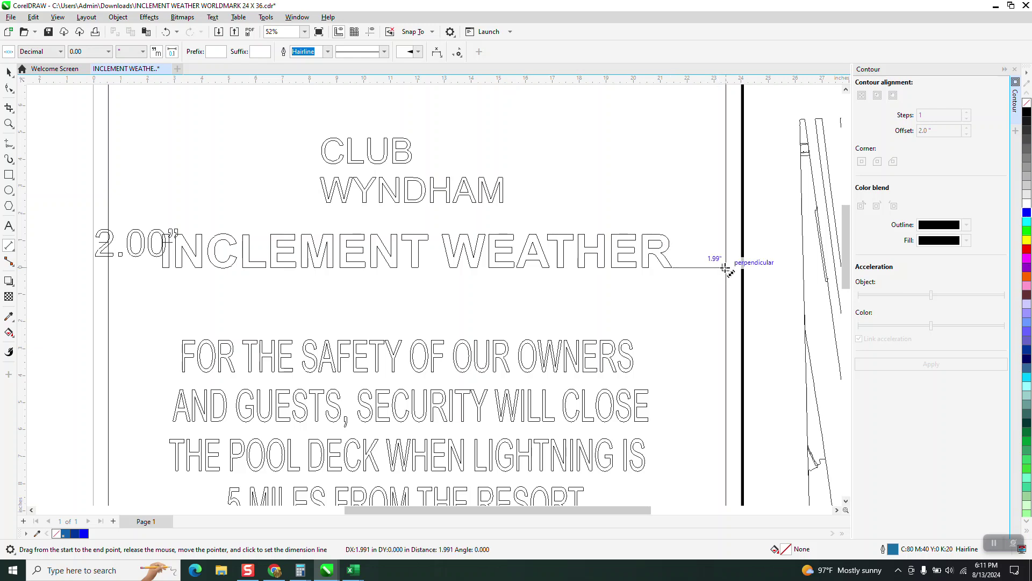
{"action": "left_click", "coordinate": [729, 272]}
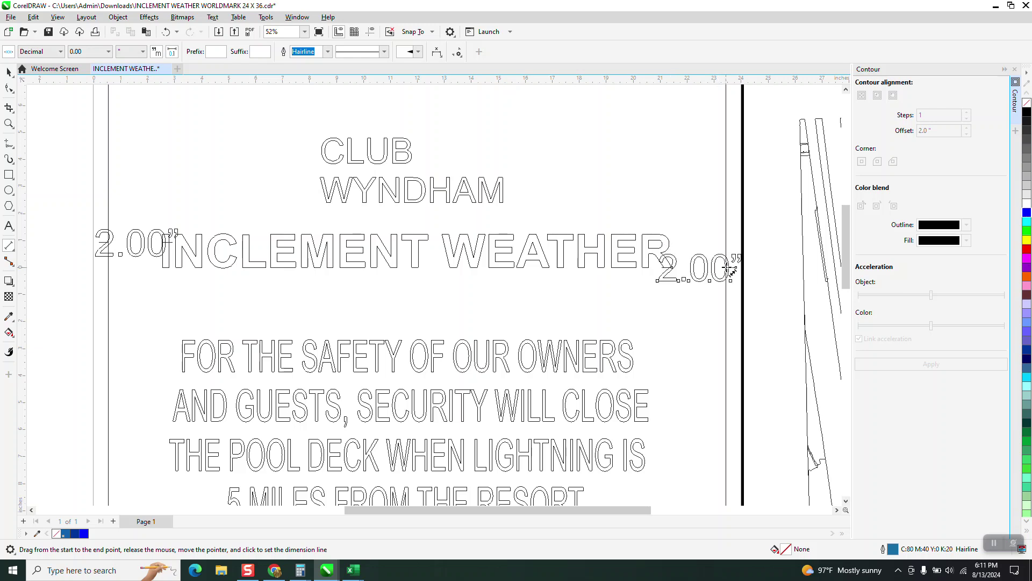
{"action": "scroll", "coordinate": [687, 312], "scroll_direction": "down", "scroll_amount": 1}
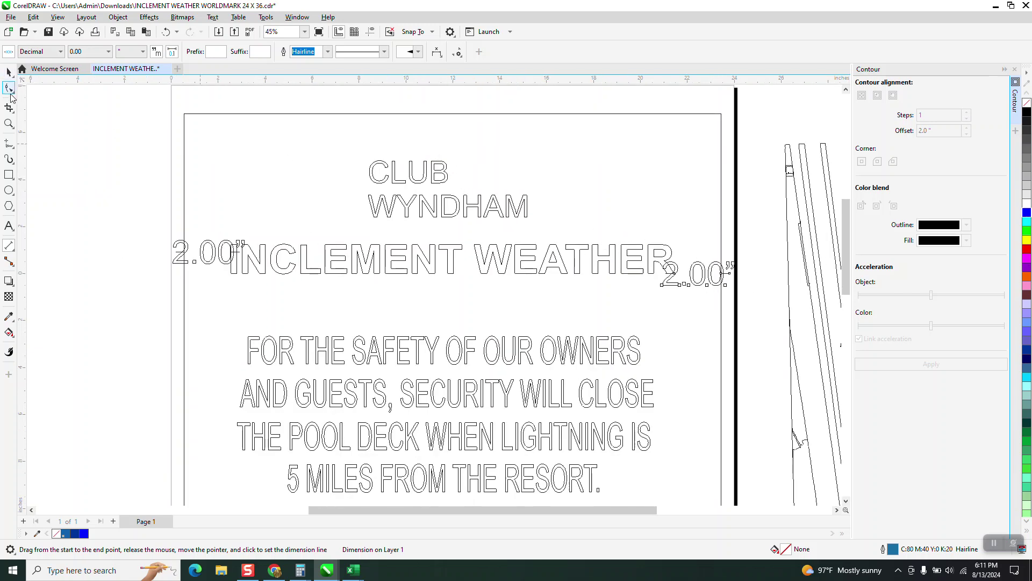
Step: Dimension the vertical gap between the top of the L in CLUB and the border's top edge
{"action": "left_click_drag", "start_coordinate": [535, 209], "coordinate": [342, 113]}
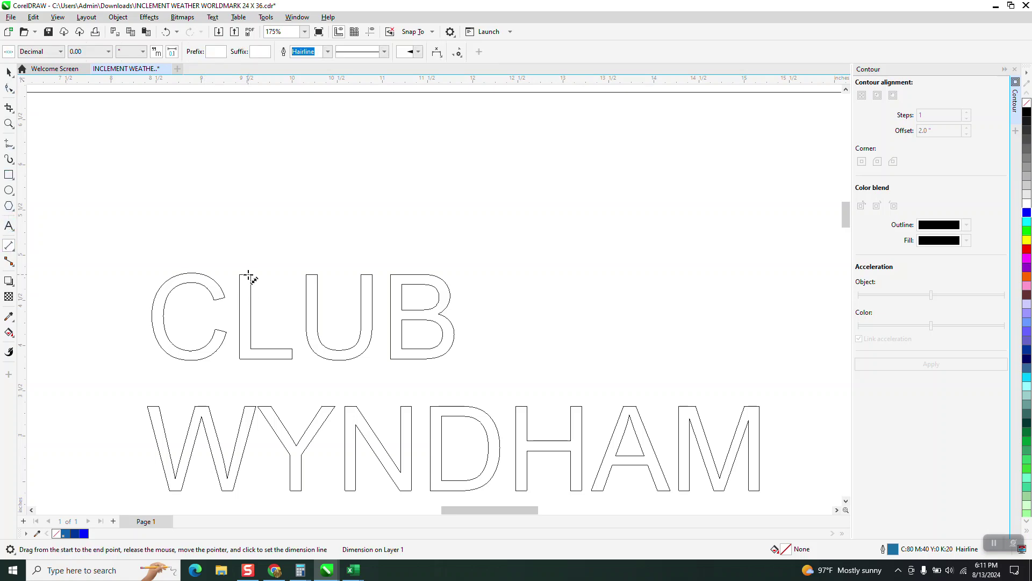
{"action": "left_click_drag", "start_coordinate": [248, 273], "coordinate": [251, 94]}
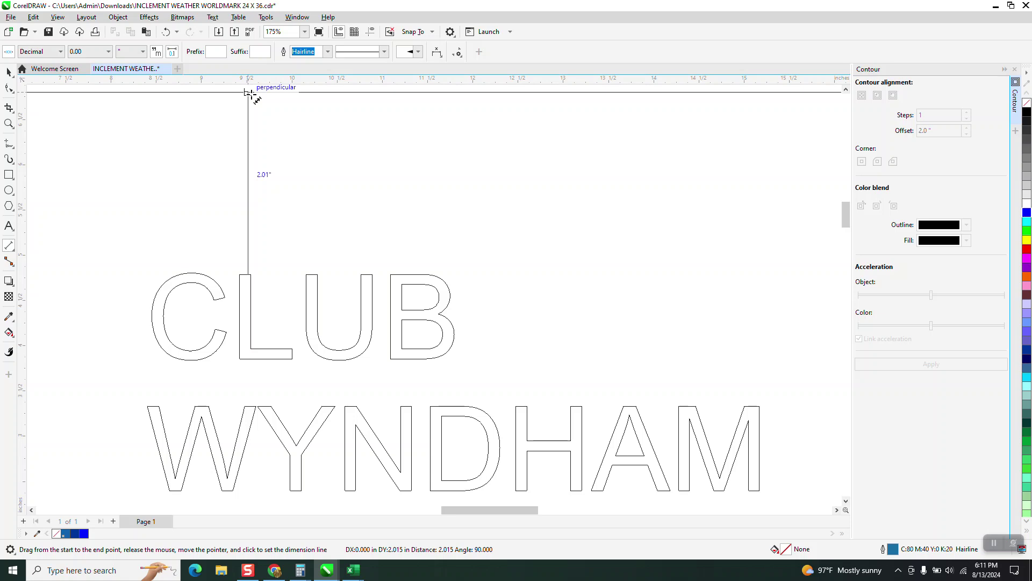
{"action": "left_click", "coordinate": [276, 115]}
{"action": "scroll", "coordinate": [289, 143], "scroll_direction": "down", "scroll_amount": 2}
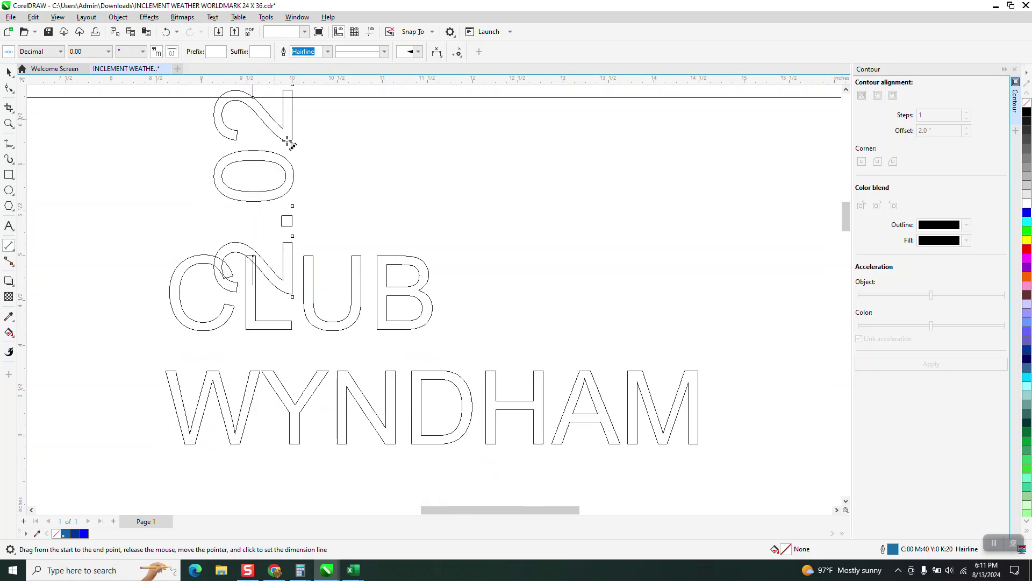
{"action": "scroll", "coordinate": [322, 161], "scroll_direction": "down", "scroll_amount": 4}
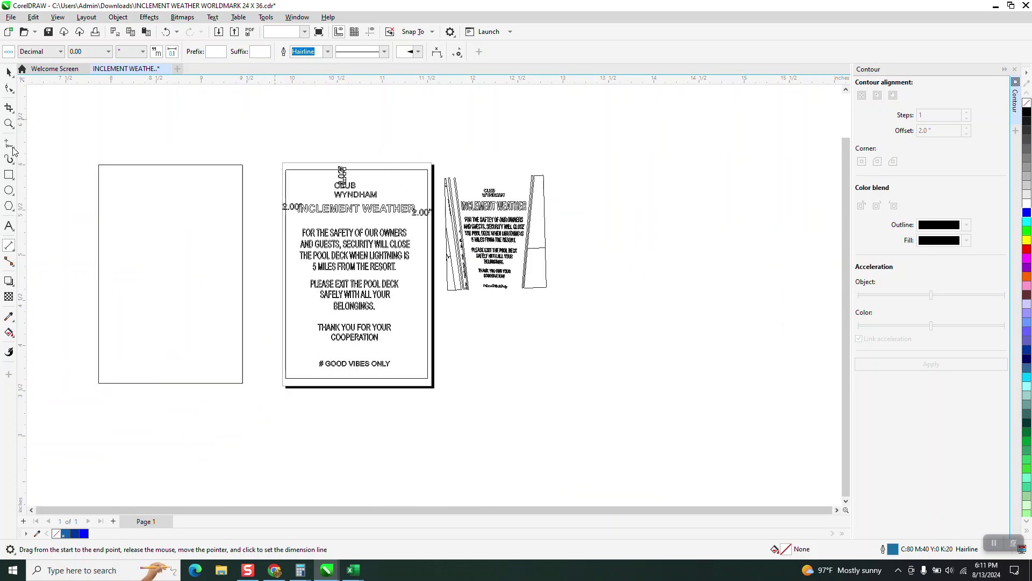
Step: Dimension the vertical gap between the bottom of the # GOOD VIBES ONLY line and the border's bottom edge
{"action": "left_click", "coordinate": [8, 123]}
{"action": "left_click_drag", "start_coordinate": [258, 335], "coordinate": [444, 376]}
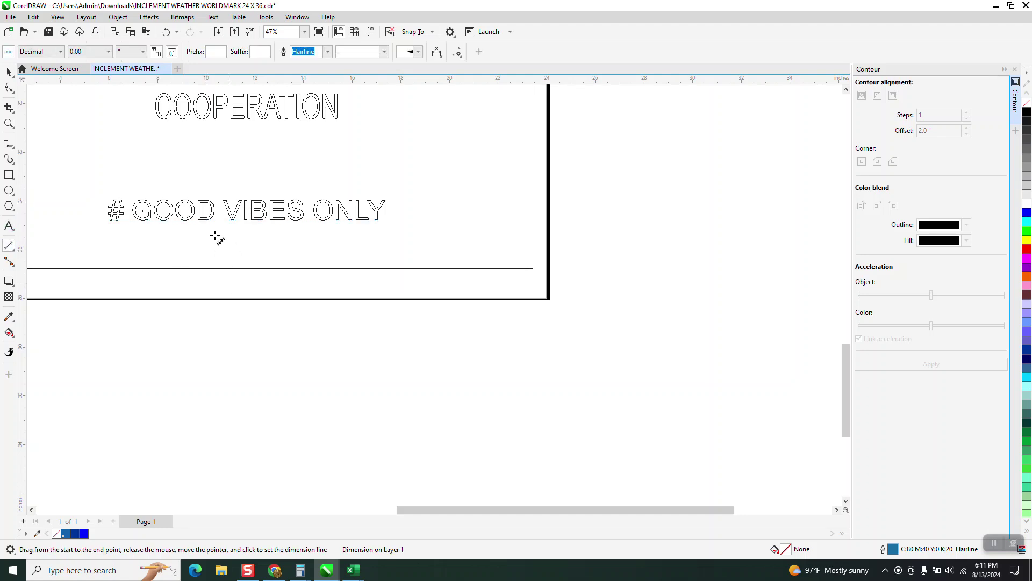
{"action": "left_click_drag", "start_coordinate": [207, 221], "coordinate": [205, 269]}
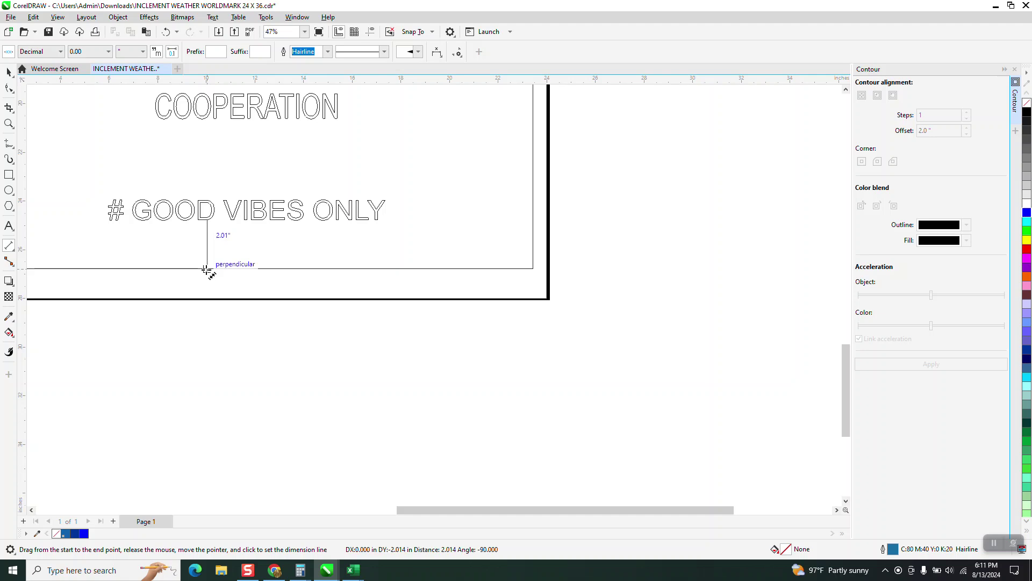
{"action": "left_click", "coordinate": [397, 347]}
{"action": "scroll", "coordinate": [445, 347], "scroll_direction": "down", "scroll_amount": 4}
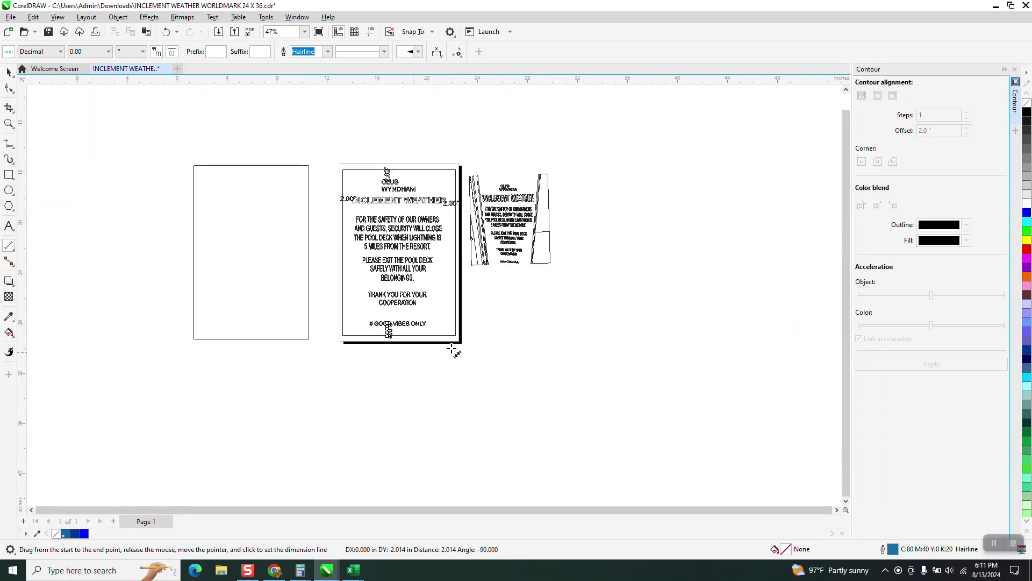
{"action": "scroll", "coordinate": [270, 160], "scroll_direction": "down", "scroll_amount": 3}
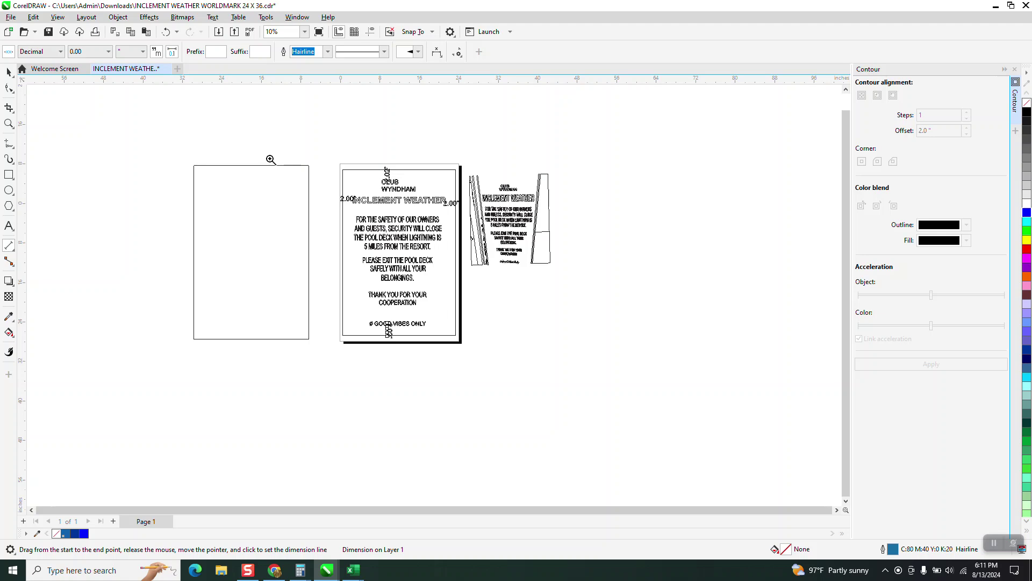
Step: Undo the dimensions, the border's outline formatting and the deletion of the inner rectangle around the text
{"action": "left_click_drag", "start_coordinate": [538, 262], "coordinate": [535, 265]}
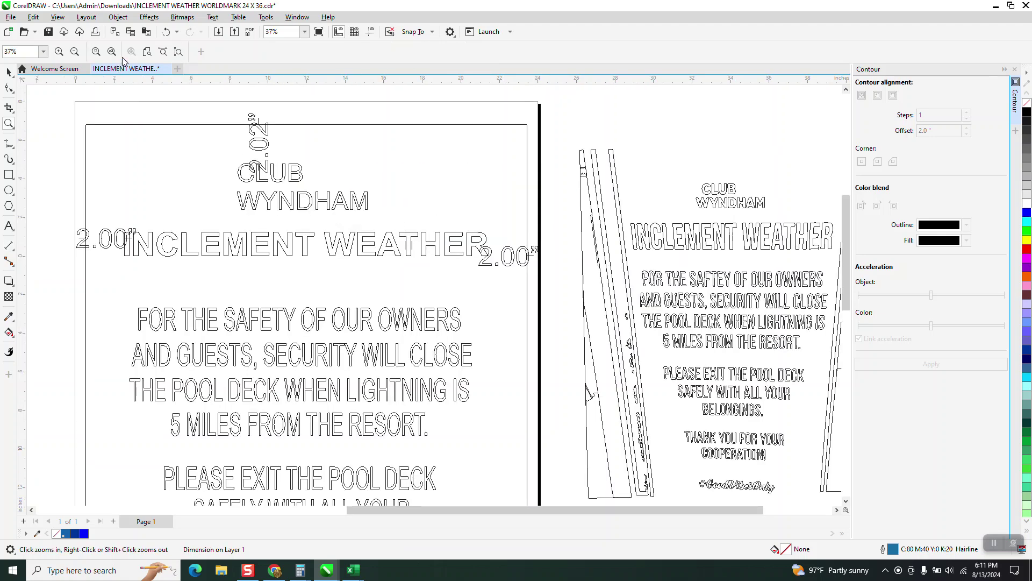
{"action": "left_click", "coordinate": [166, 33]}
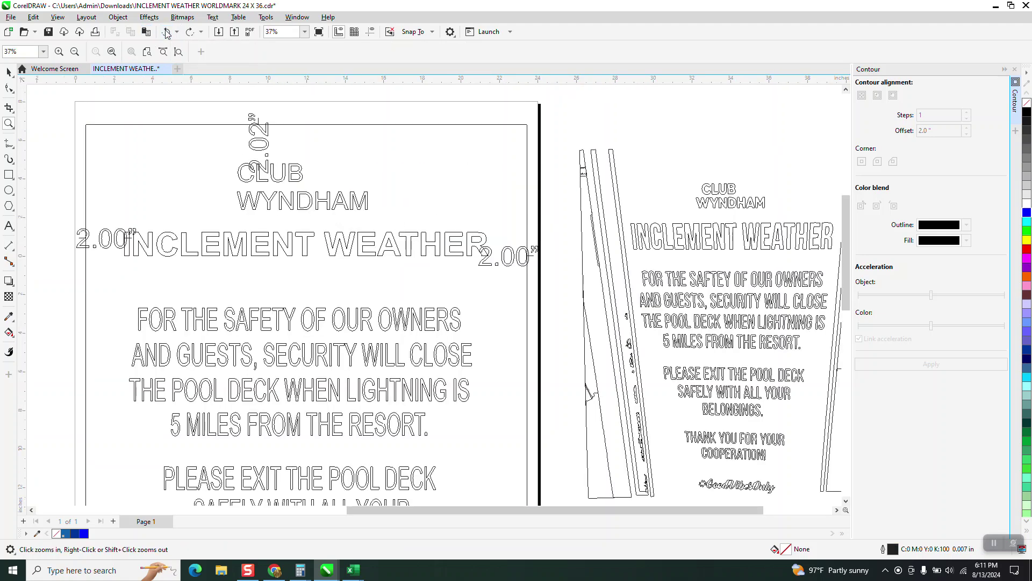
{"action": "left_click", "coordinate": [166, 33]}
{"action": "left_click", "coordinate": [167, 33]}
{"action": "left_click", "coordinate": [166, 33]}
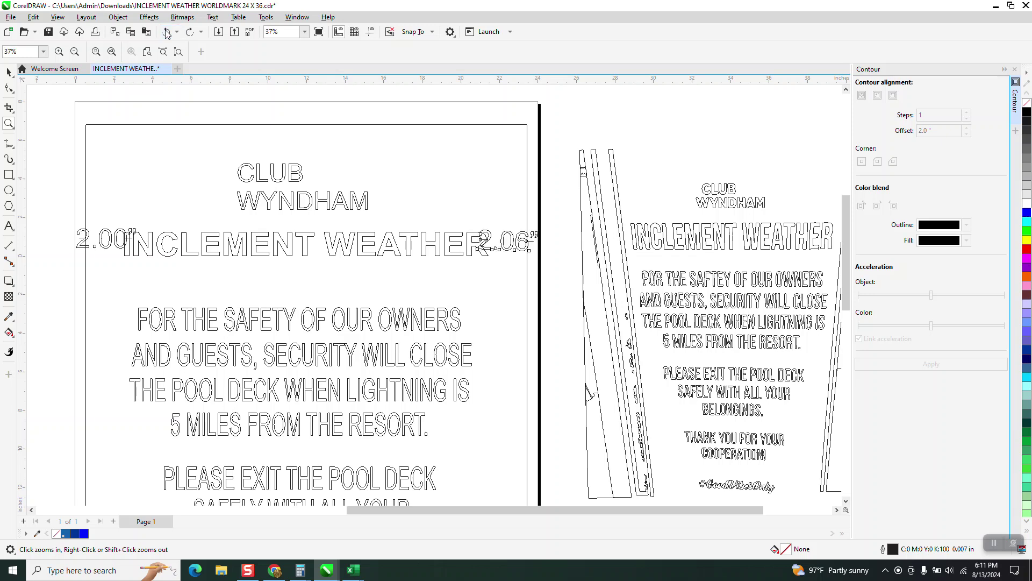
{"action": "left_click", "coordinate": [166, 33]}
{"action": "left_click", "coordinate": [166, 32]}
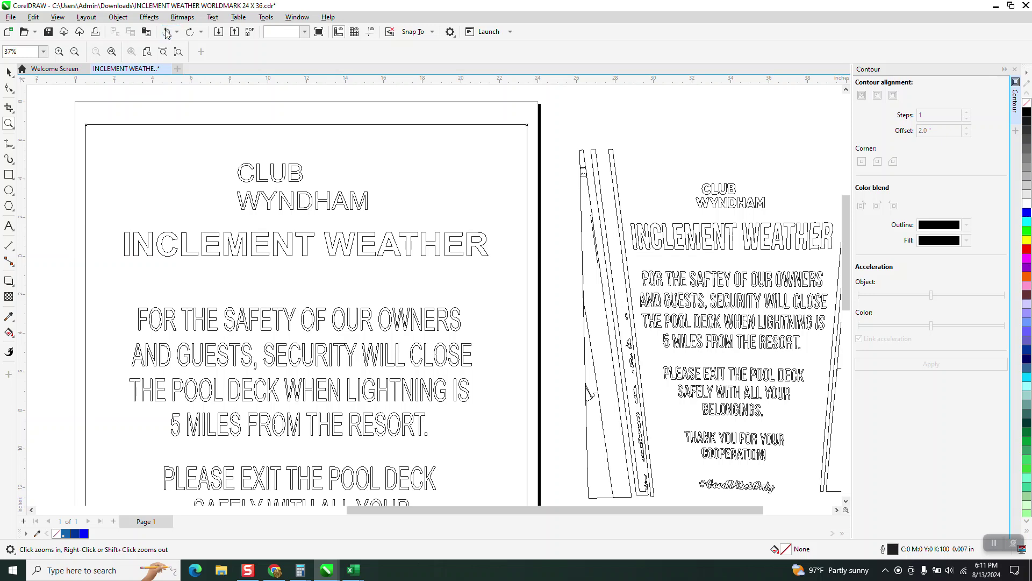
{"action": "left_click", "coordinate": [166, 33]}
{"action": "left_click", "coordinate": [166, 33]}
{"action": "left_click", "coordinate": [166, 33]}
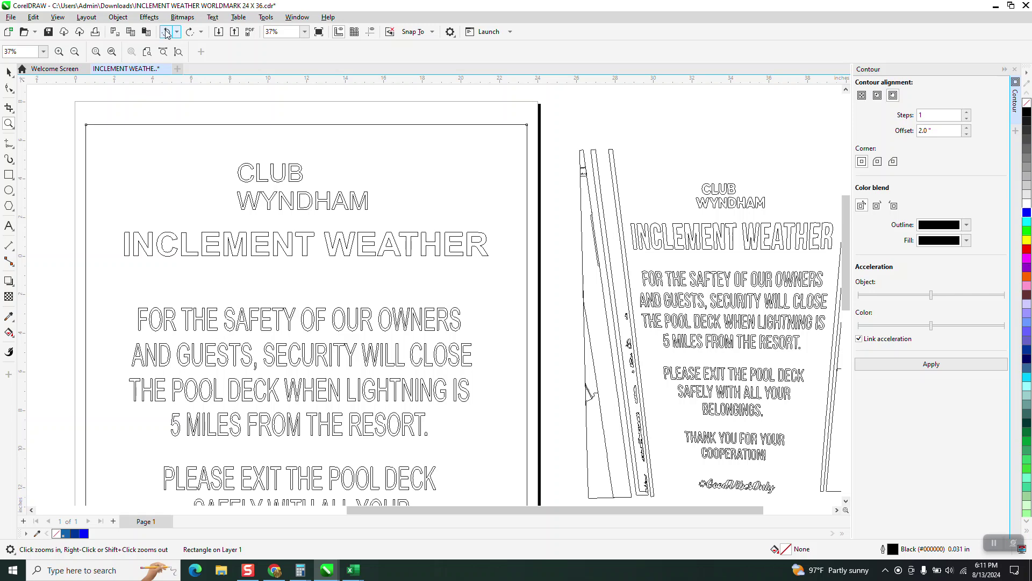
{"action": "left_click", "coordinate": [166, 32]}
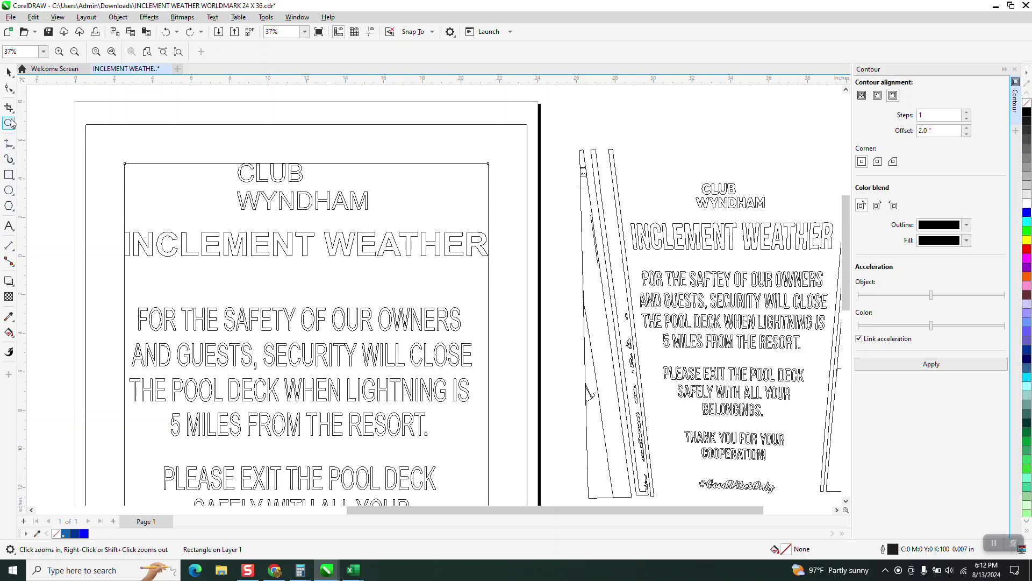
Step: Add a parallel dimension between the top edges of the inner rectangle and the outer border
{"action": "left_click_drag", "start_coordinate": [593, 321], "coordinate": [593, 321]}
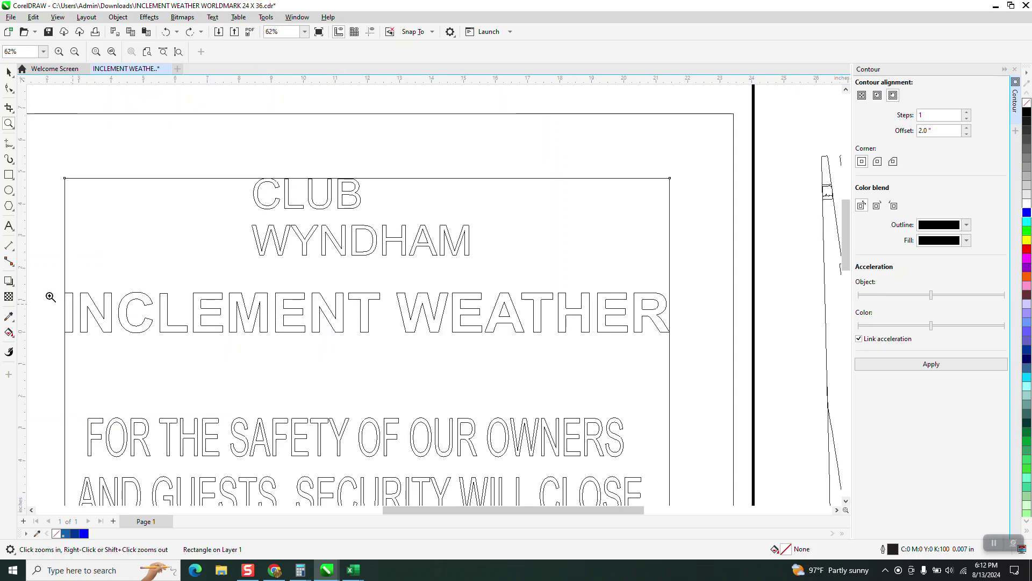
{"action": "left_click", "coordinate": [10, 246]}
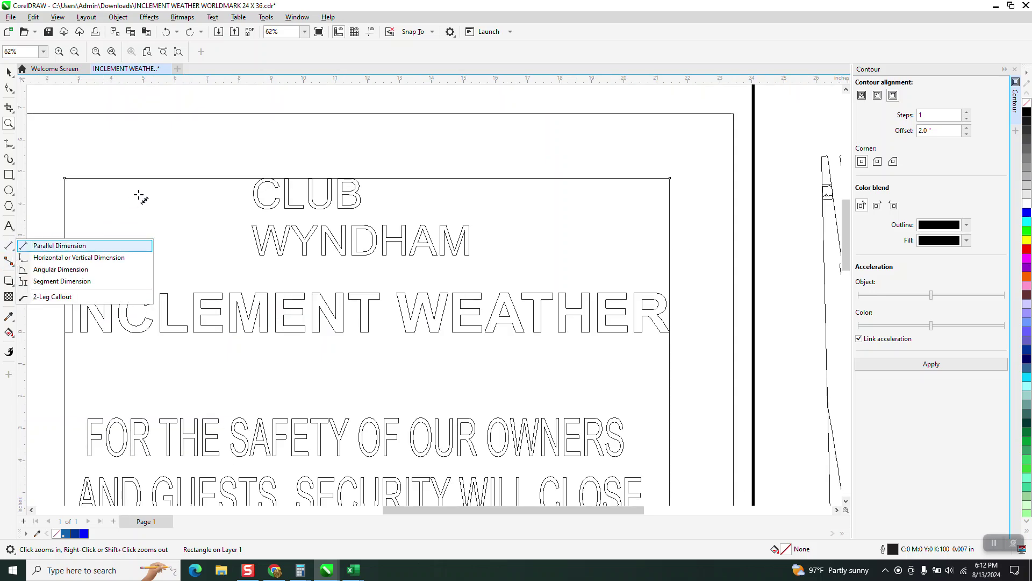
{"action": "left_click_drag", "start_coordinate": [154, 178], "coordinate": [154, 114]}
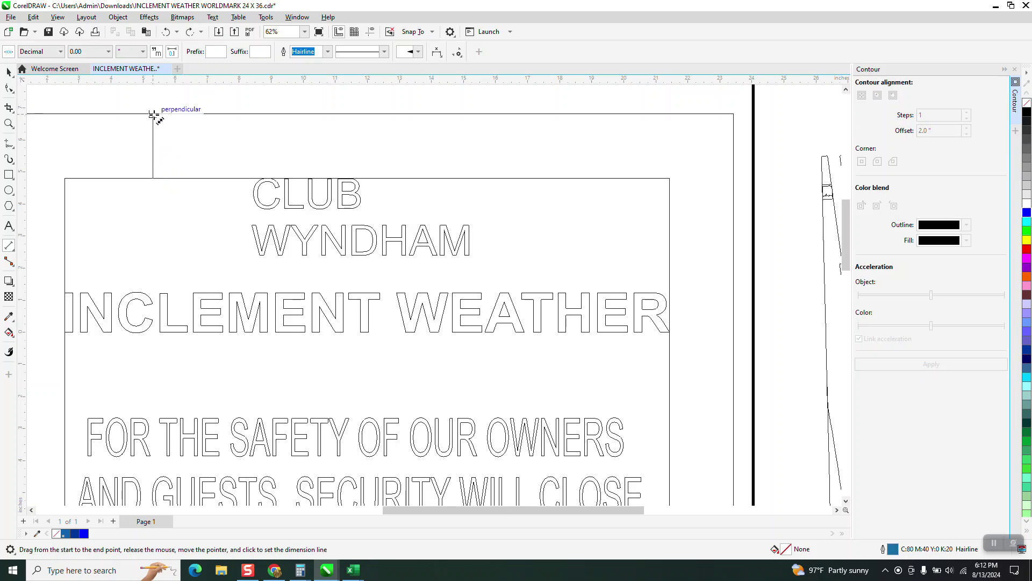
{"action": "left_click", "coordinate": [154, 114]}
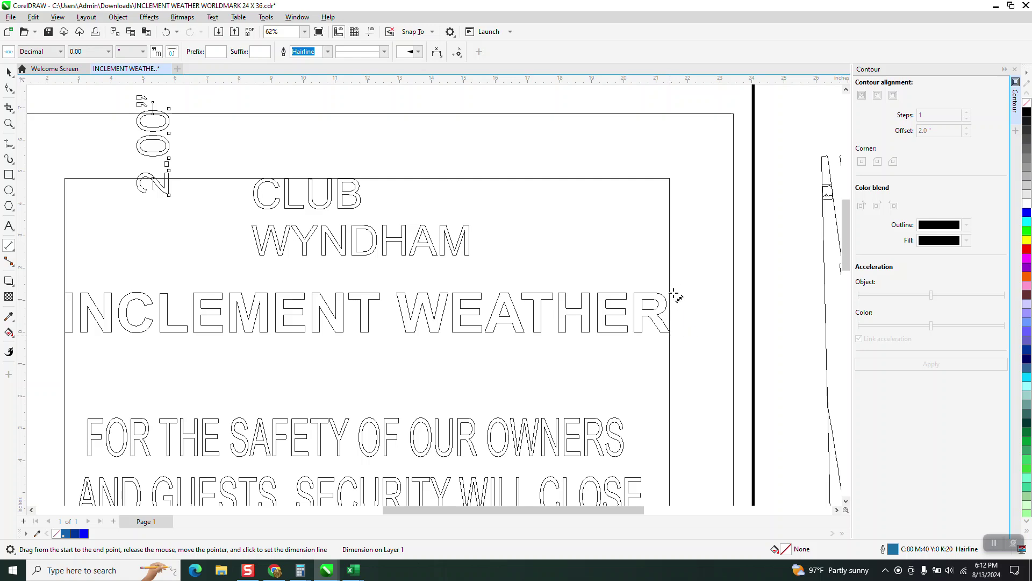
Step: Dimension the gap between the right sides of the inner rectangle and the outer border
{"action": "left_click_drag", "start_coordinate": [672, 272], "coordinate": [735, 273]}
{"action": "left_click", "coordinate": [734, 273]}
{"action": "scroll", "coordinate": [635, 258], "scroll_direction": "down", "scroll_amount": 3}
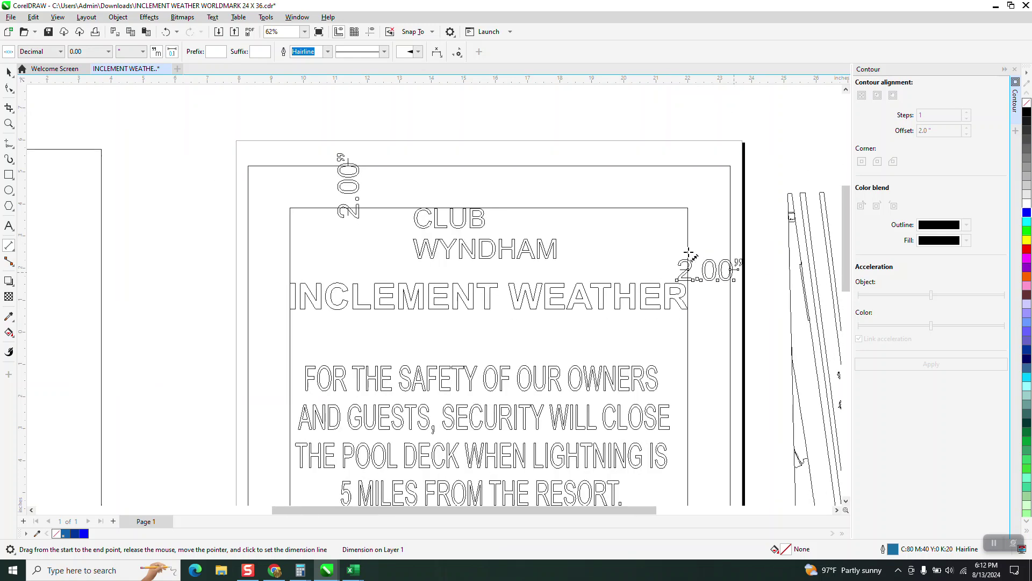
{"action": "scroll", "coordinate": [589, 294], "scroll_direction": "down", "scroll_amount": 5}
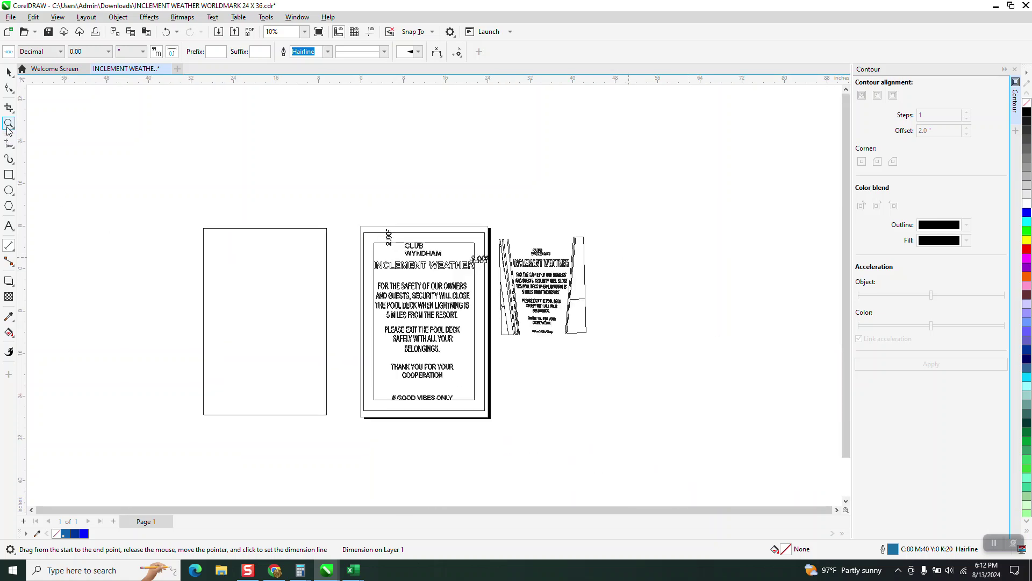
Step: Dimension the gap between the bottom edges of the inner rectangle and the outer border below # GOOD VIBES ONLY
{"action": "left_click_drag", "start_coordinate": [372, 370], "coordinate": [511, 452]}
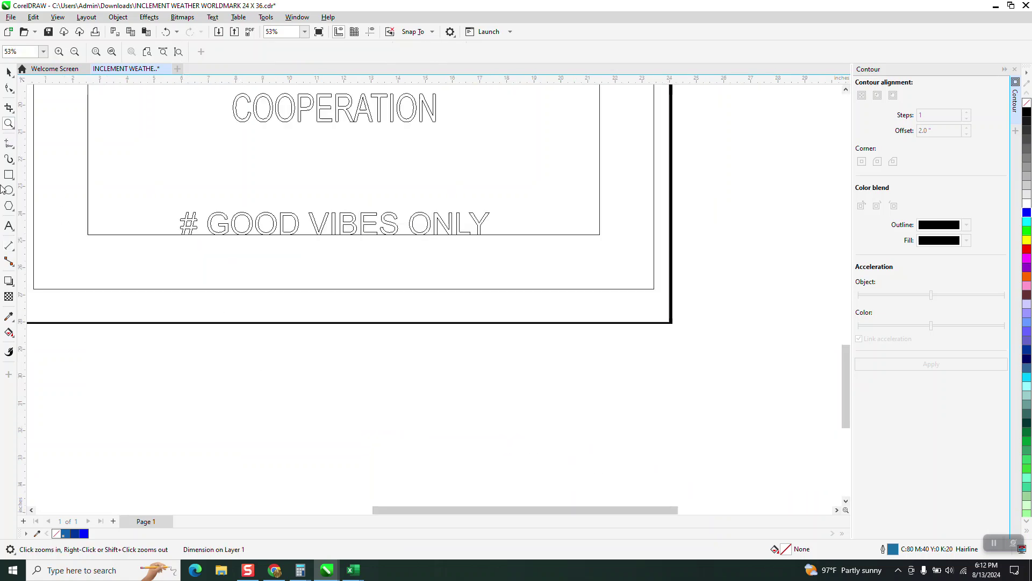
{"action": "left_click", "coordinate": [12, 252]}
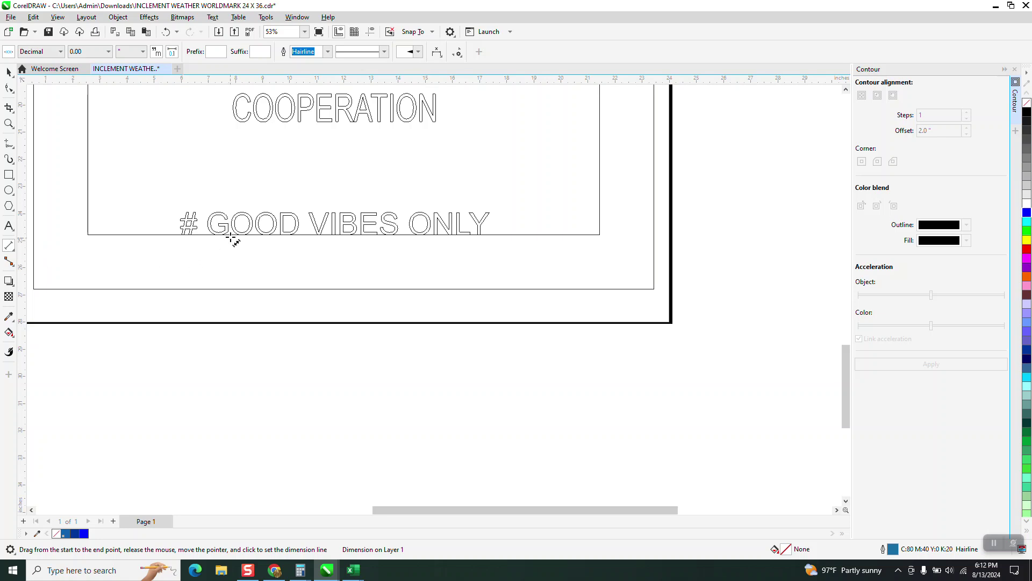
{"action": "left_click_drag", "start_coordinate": [233, 235], "coordinate": [233, 286]}
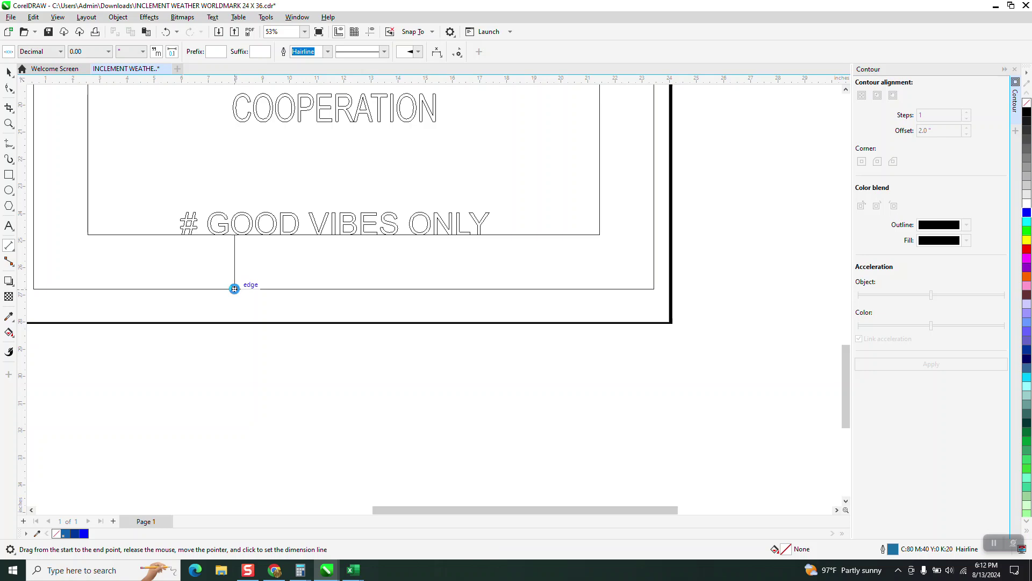
{"action": "left_click", "coordinate": [233, 286]}
{"action": "scroll", "coordinate": [397, 350], "scroll_direction": "down", "scroll_amount": 1}
{"action": "scroll", "coordinate": [496, 371], "scroll_direction": "down", "scroll_amount": 3}
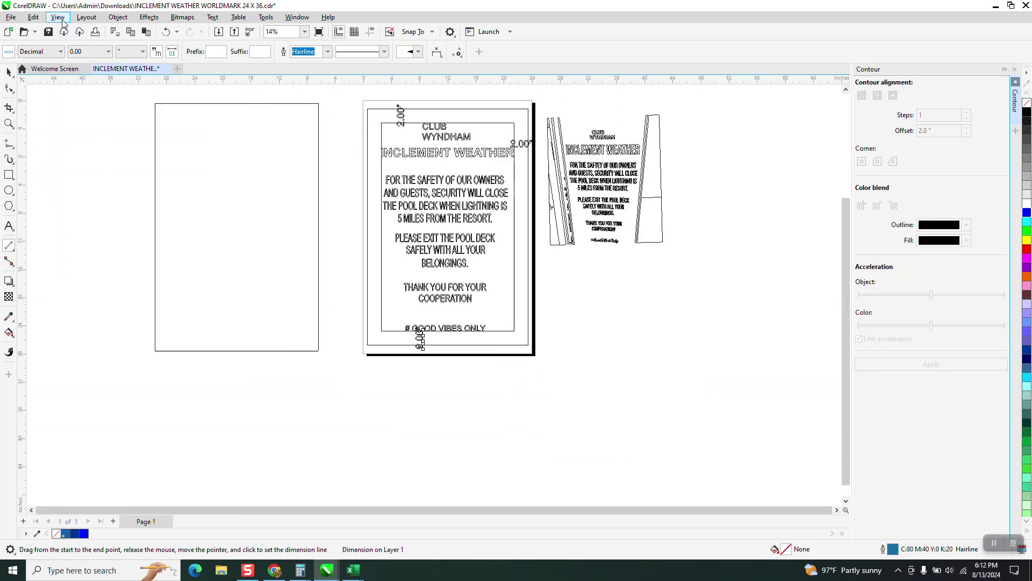
Step: Switch the drawing display from wireframe to Enhanced view
{"action": "left_click", "coordinate": [58, 17]}
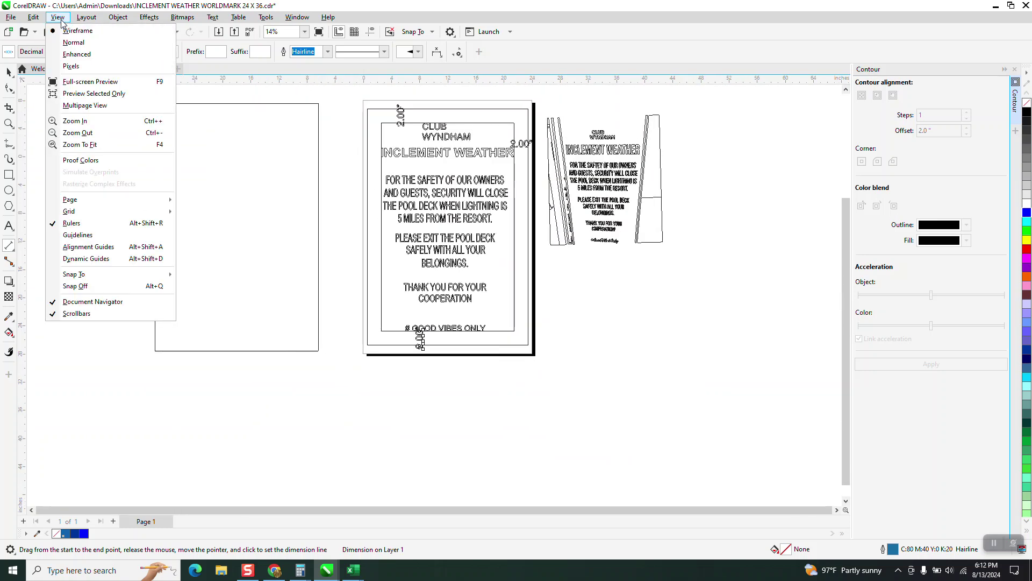
{"action": "left_click", "coordinate": [73, 55]}
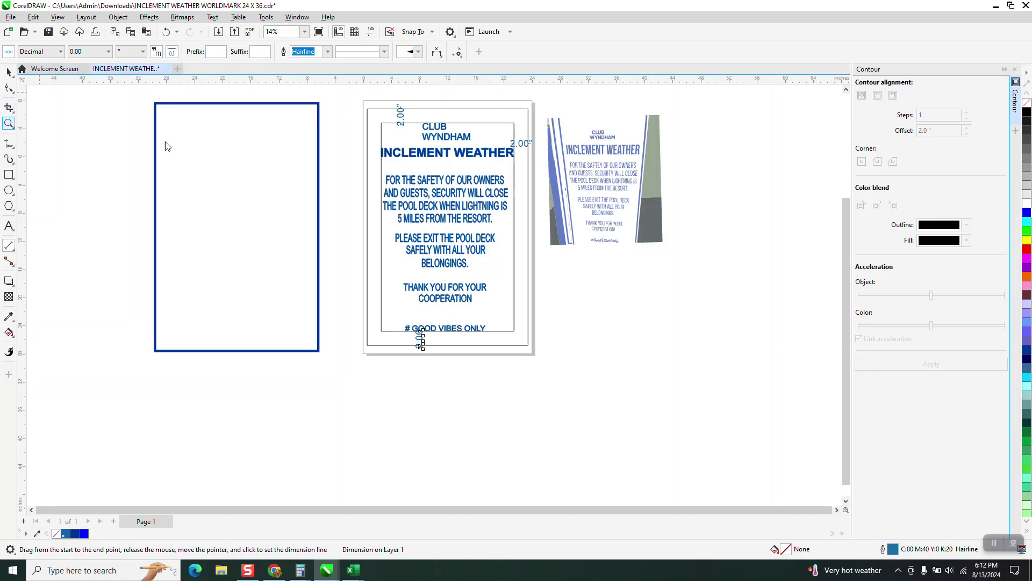
{"action": "key", "text": "z"}
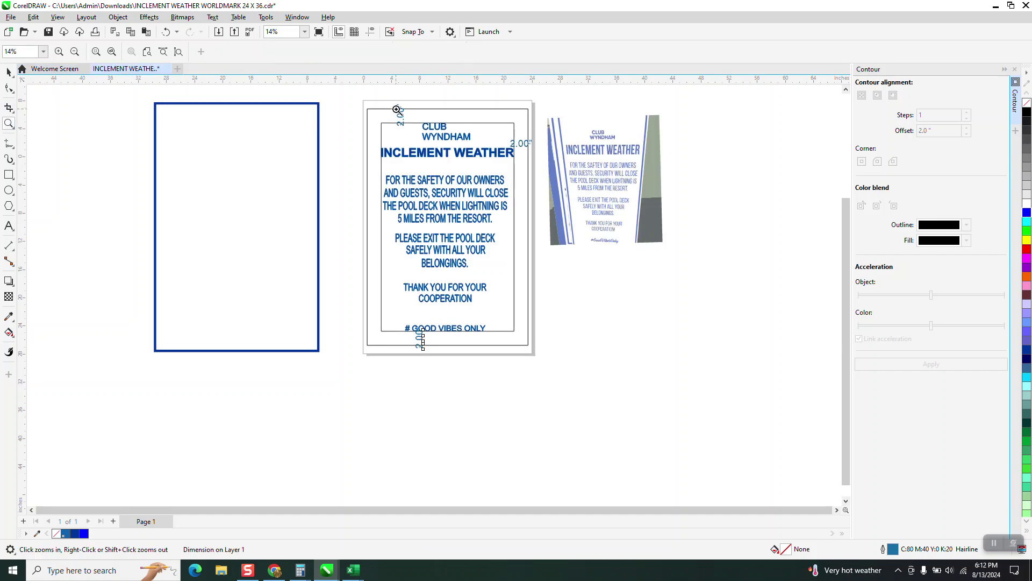
Step: Delete the spacing dimensions around the sign text and the inner rectangle enclosing the text
{"action": "left_click", "coordinate": [9, 72]}
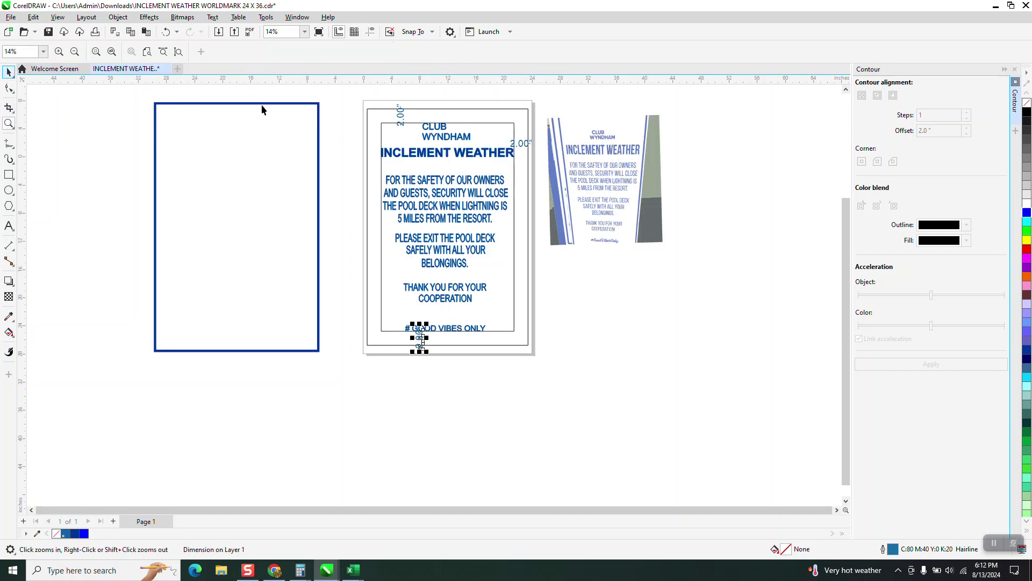
{"action": "left_click", "coordinate": [406, 114]}
{"action": "key", "text": "Delete"}
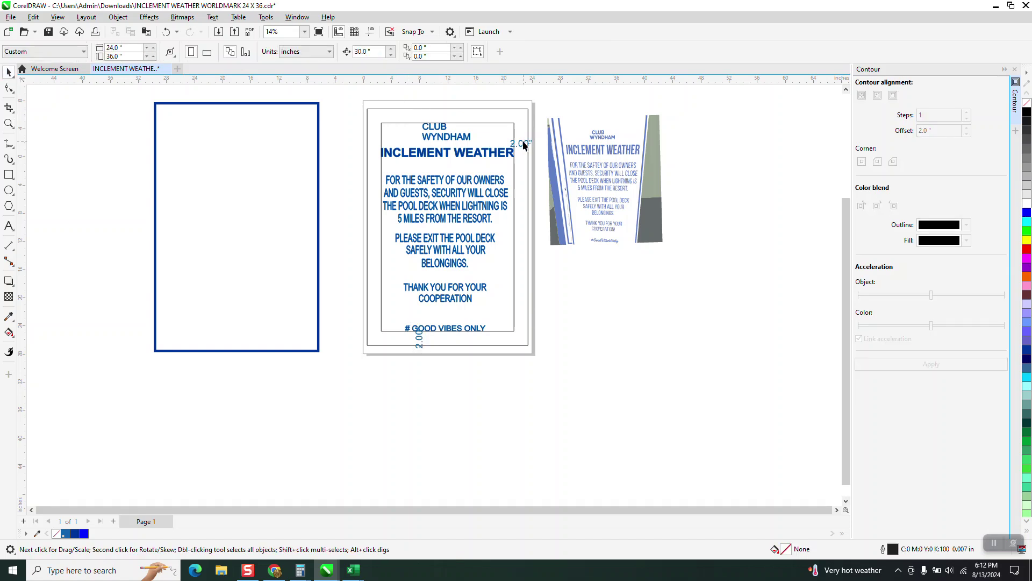
{"action": "left_click", "coordinate": [420, 342]}
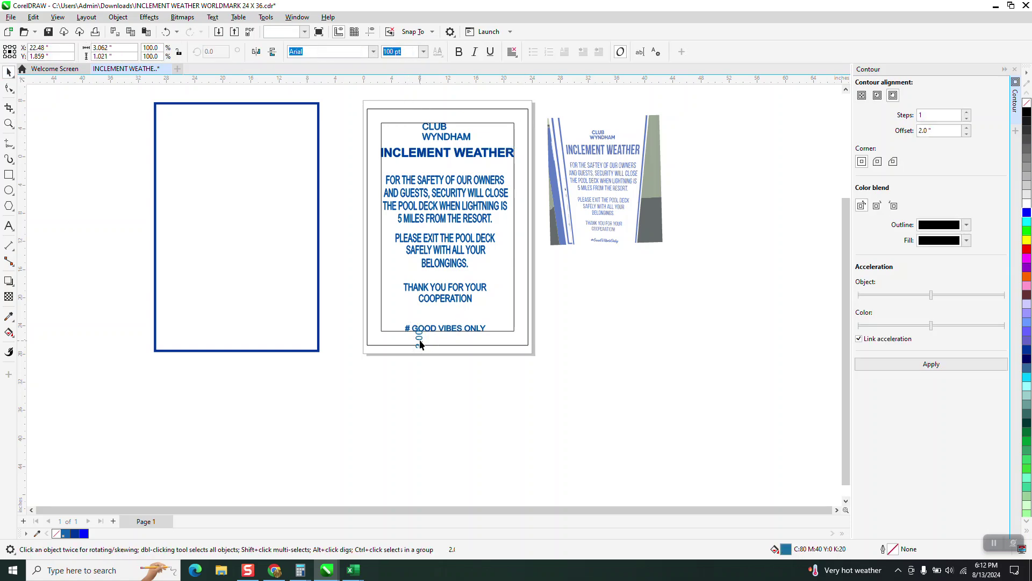
{"action": "left_click", "coordinate": [511, 331]}
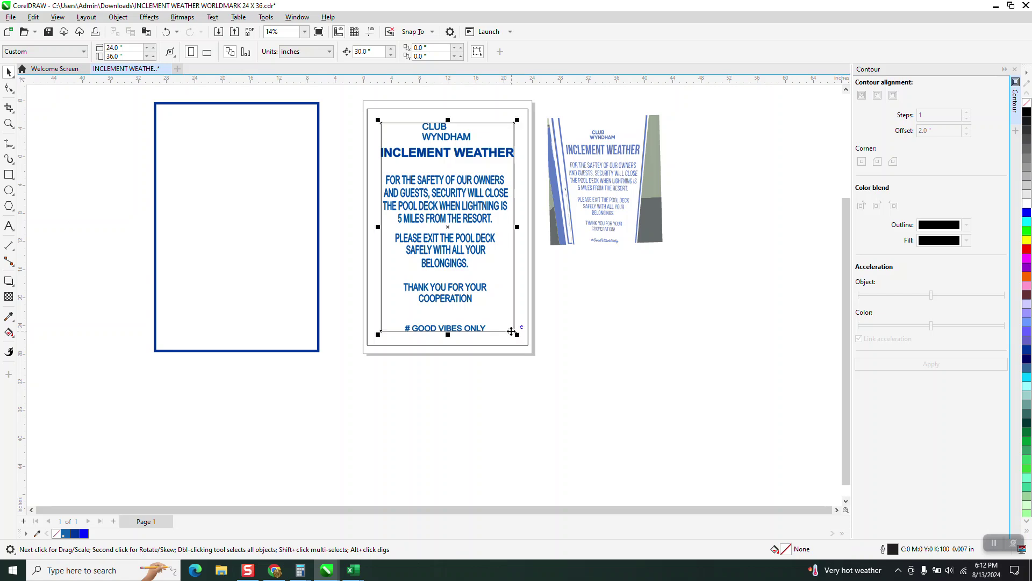
{"action": "key", "text": "Delete"}
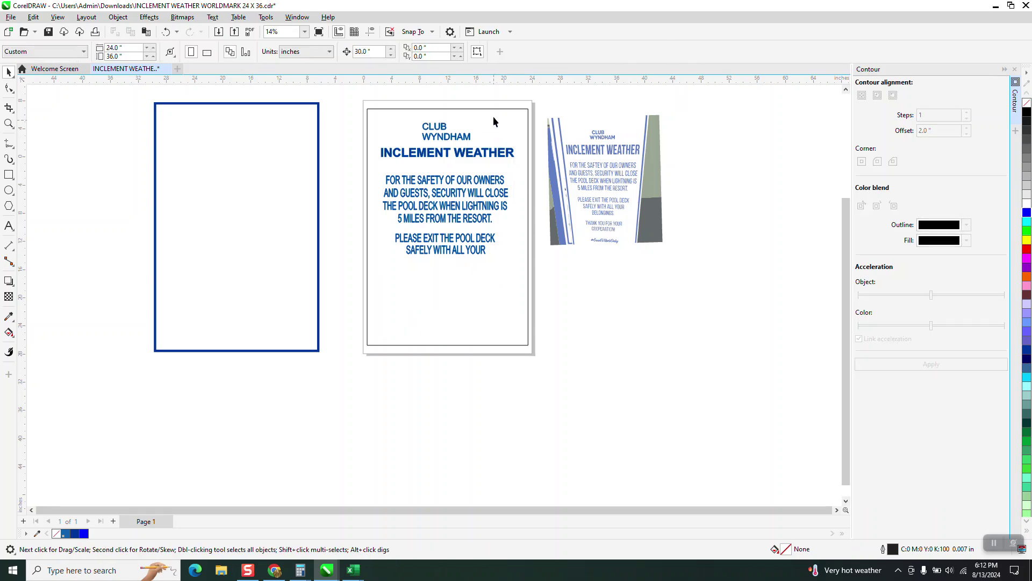
Step: Set the outline width of the sign's outer border rectangle to 0.333 in
{"action": "left_click", "coordinate": [498, 114]}
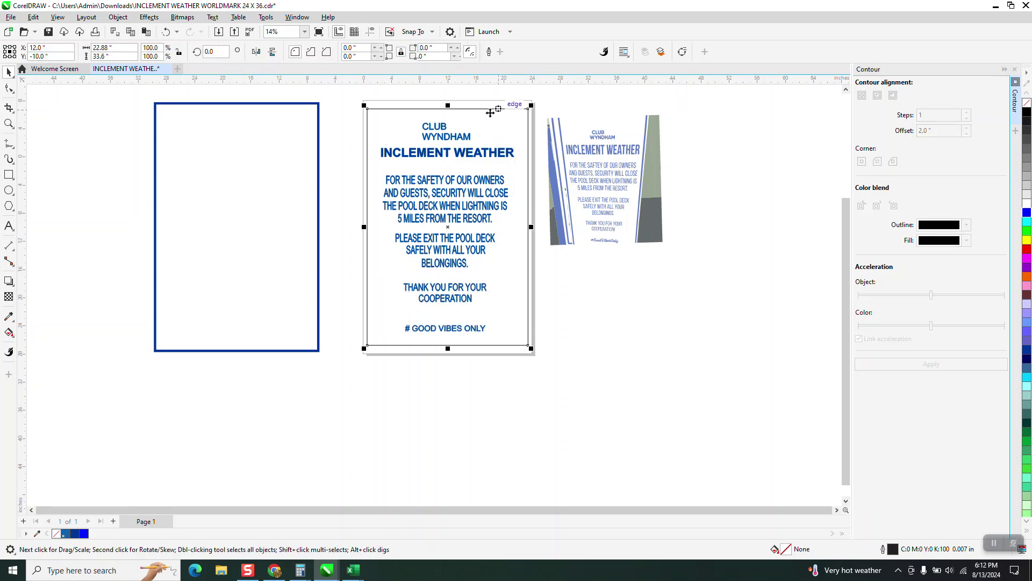
{"action": "left_click", "coordinate": [533, 52]}
{"action": "left_click", "coordinate": [510, 155]}
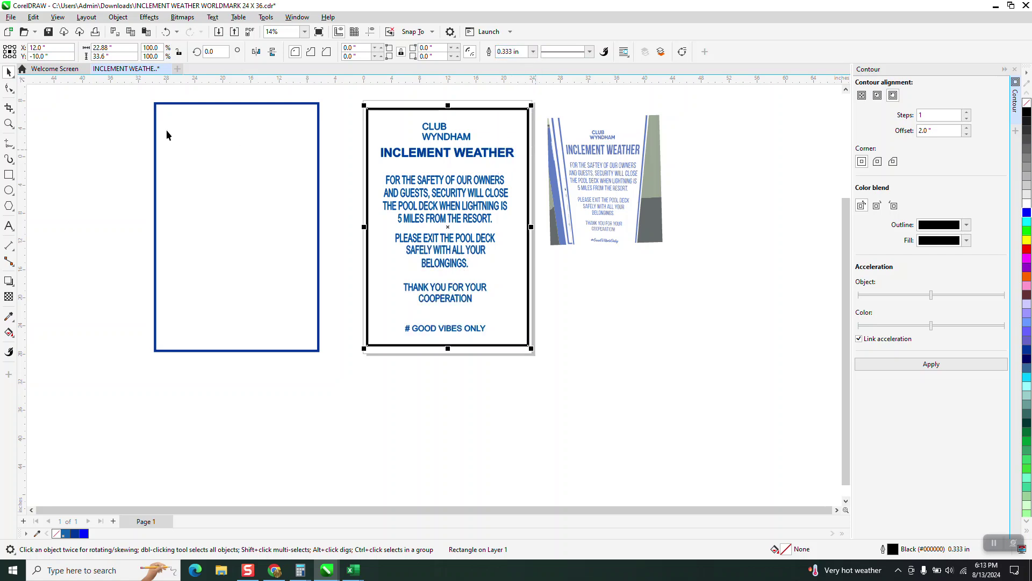
Step: Sample the blue outline color of the empty rectangle beside the page and apply it to the sign's border outline
{"action": "left_click", "coordinate": [8, 124]}
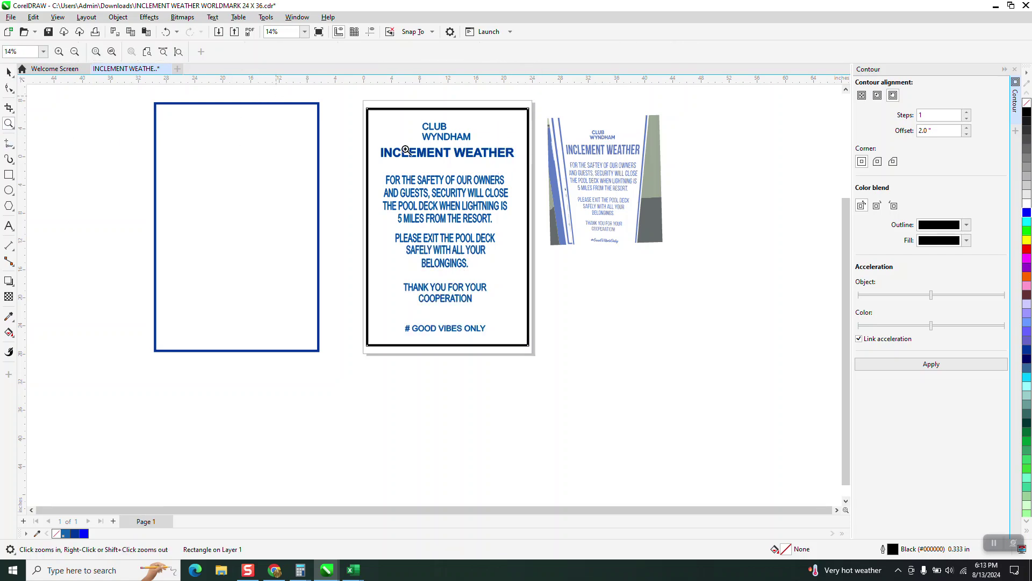
{"action": "left_click", "coordinate": [464, 162]}
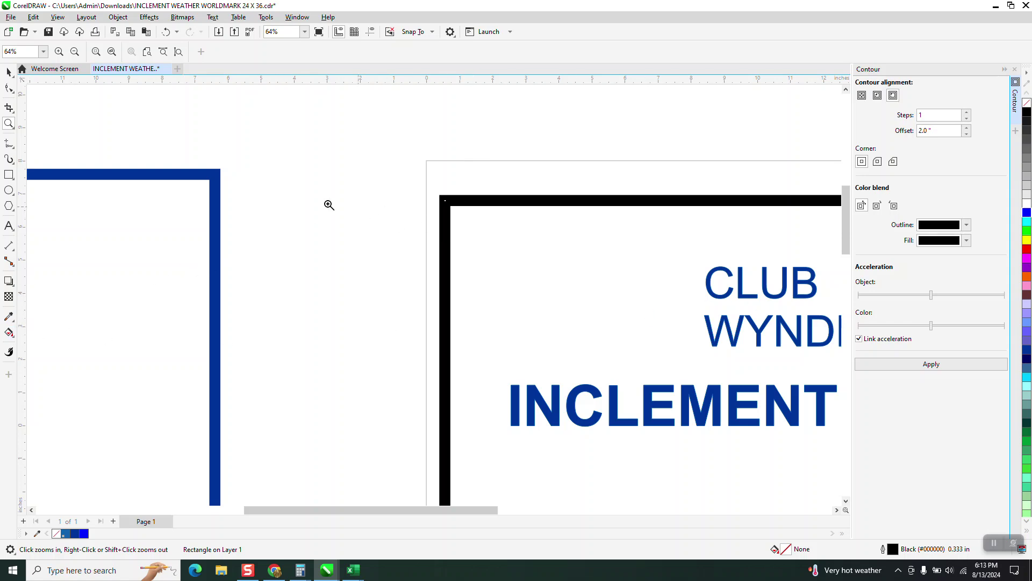
{"action": "left_click", "coordinate": [8, 317]}
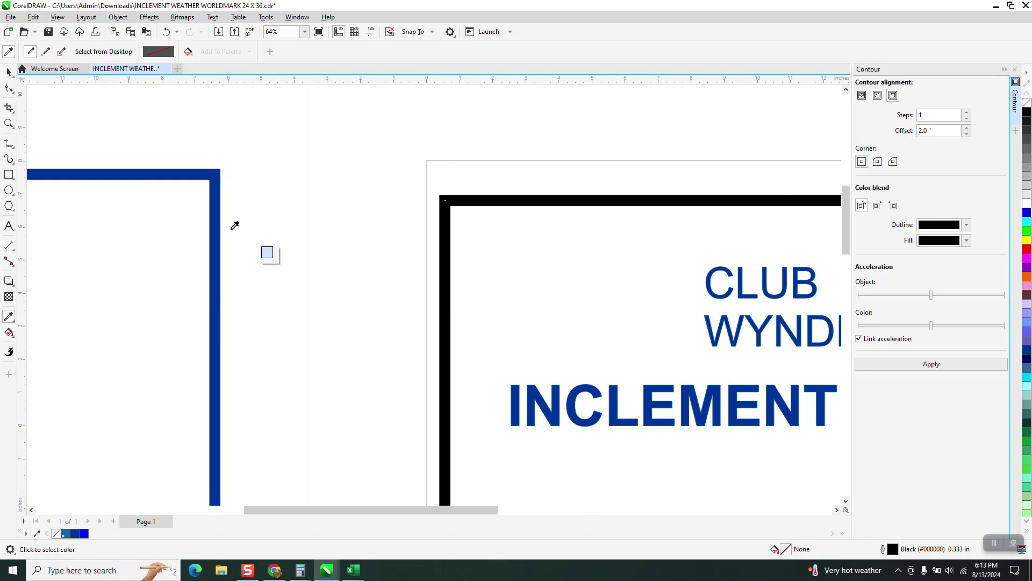
{"action": "left_click", "coordinate": [218, 209]}
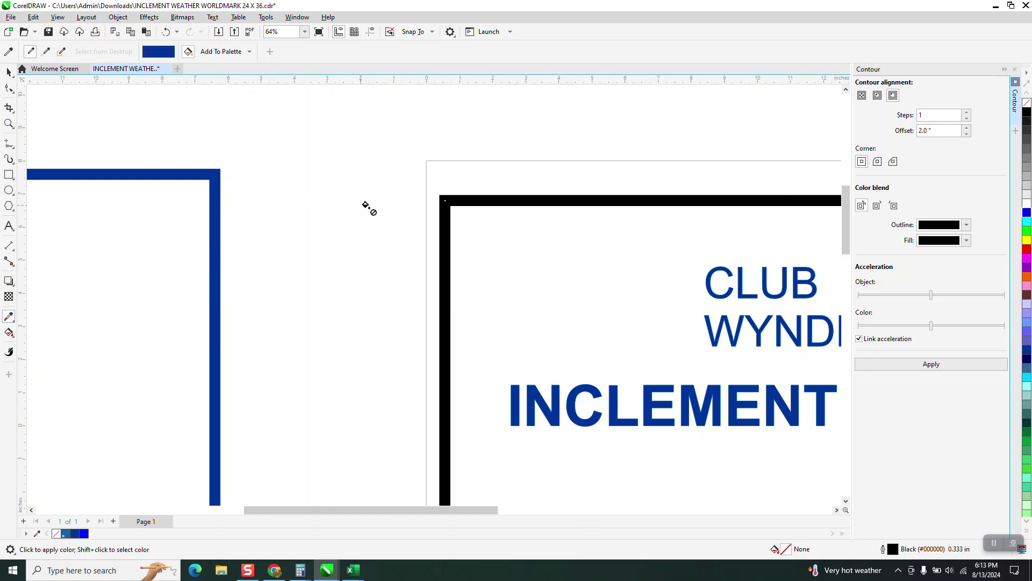
{"action": "left_click", "coordinate": [446, 195]}
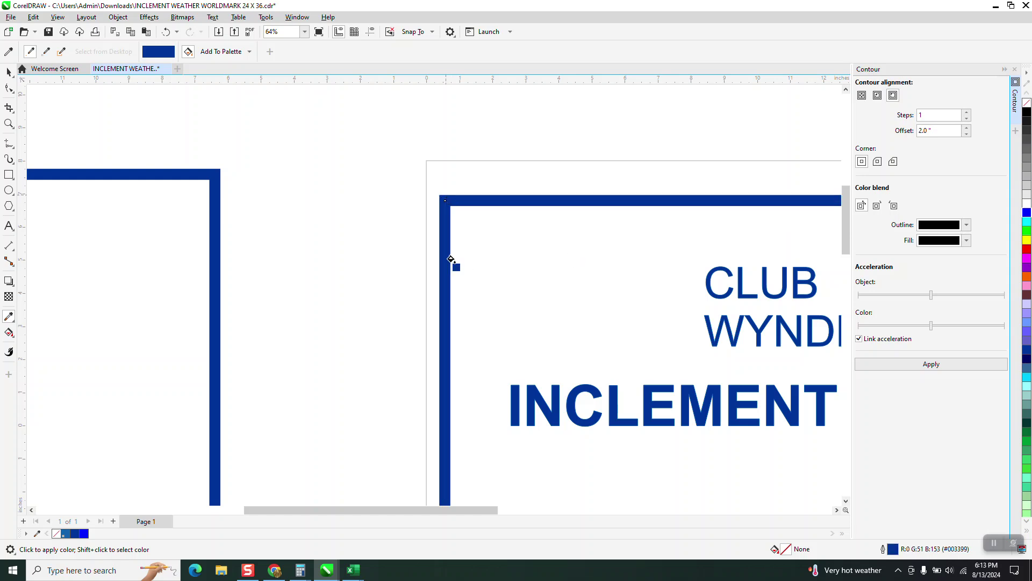
{"action": "scroll", "coordinate": [328, 194], "scroll_direction": "down", "scroll_amount": 2}
{"action": "scroll", "coordinate": [345, 203], "scroll_direction": "down", "scroll_amount": 2}
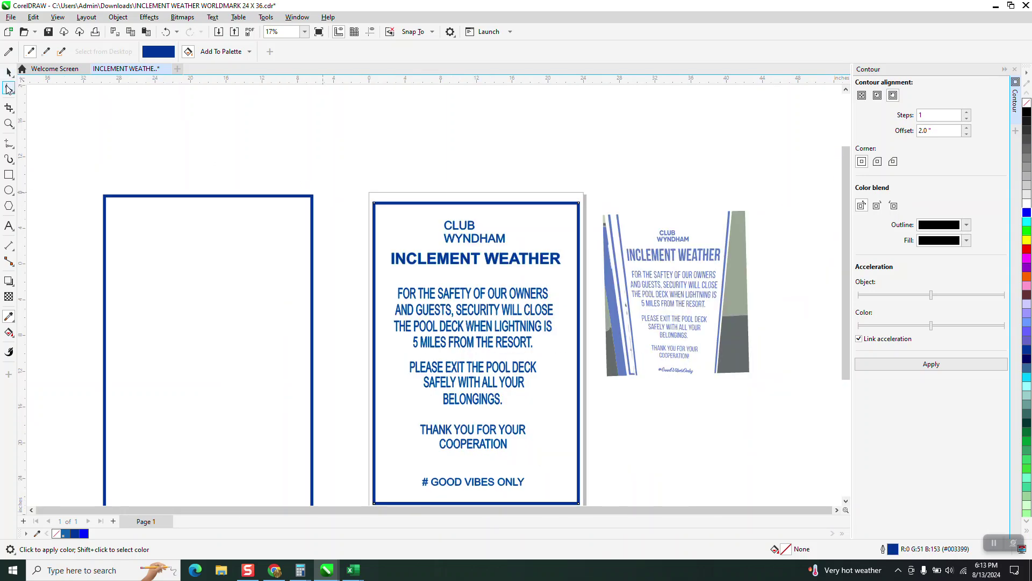
{"action": "left_click", "coordinate": [12, 76]}
{"action": "scroll", "coordinate": [161, 118], "scroll_direction": "down", "scroll_amount": 1}
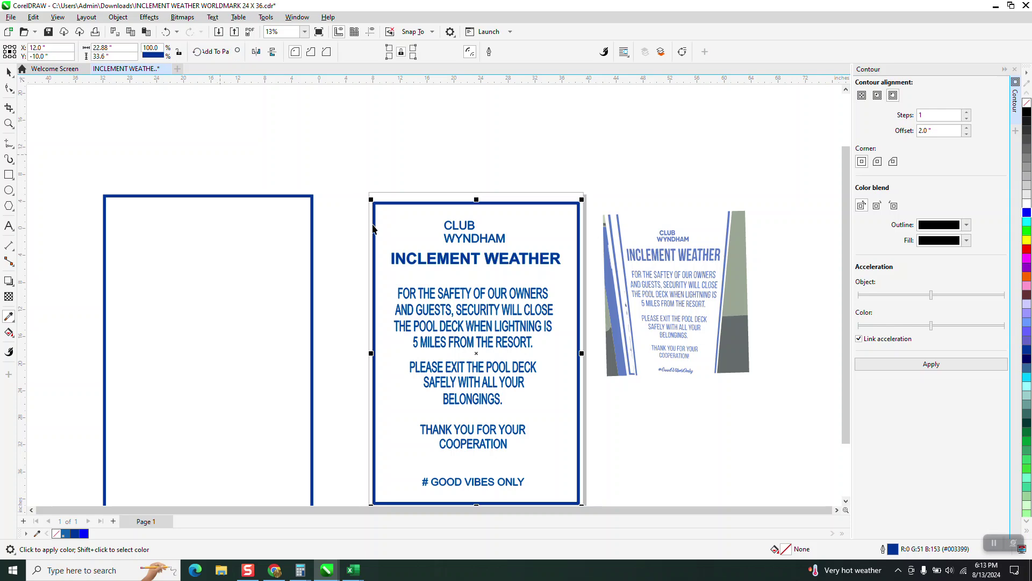
{"action": "left_click", "coordinate": [8, 123]}
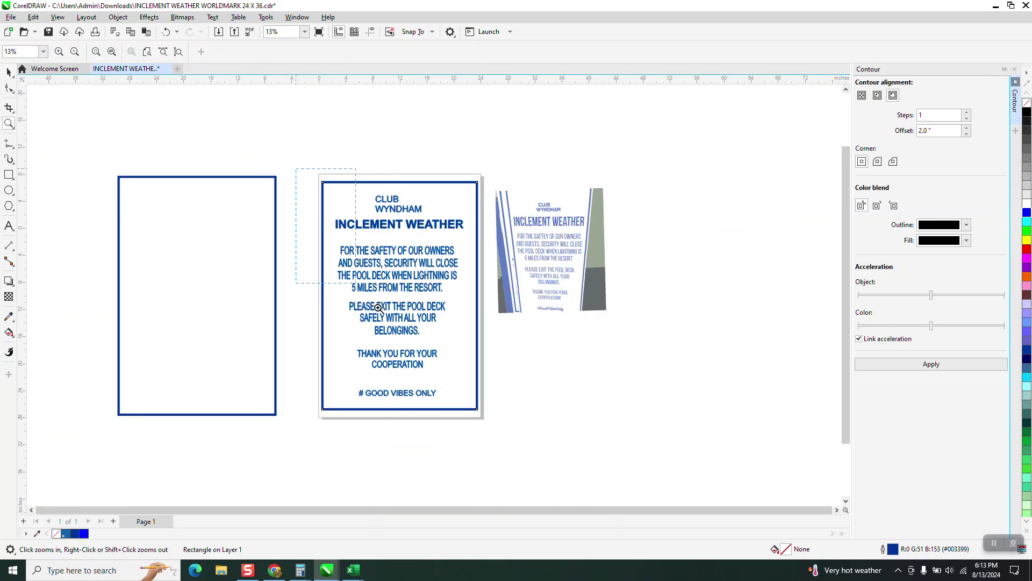
{"action": "scroll", "coordinate": [524, 441], "scroll_direction": "up", "scroll_amount": 1}
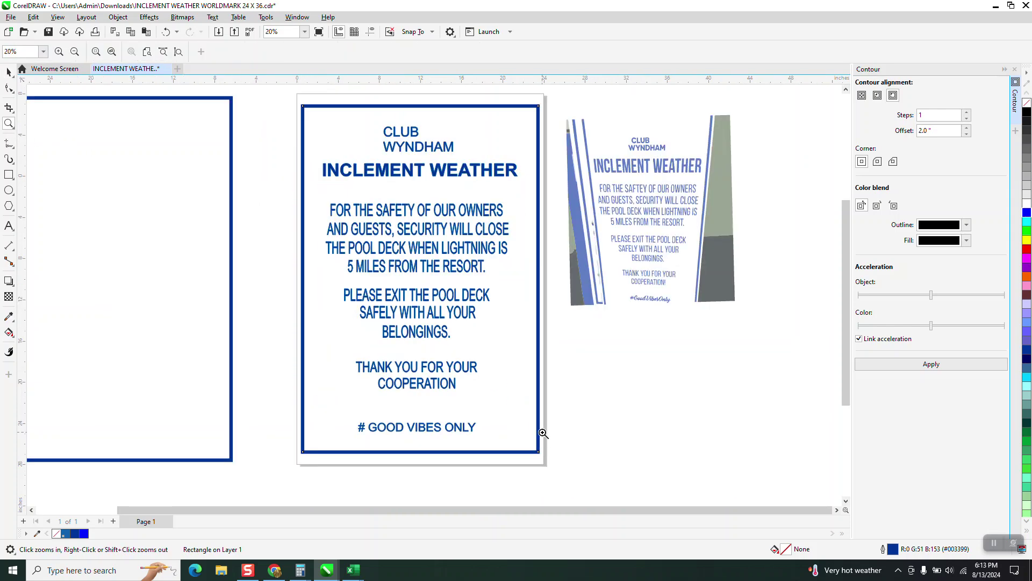